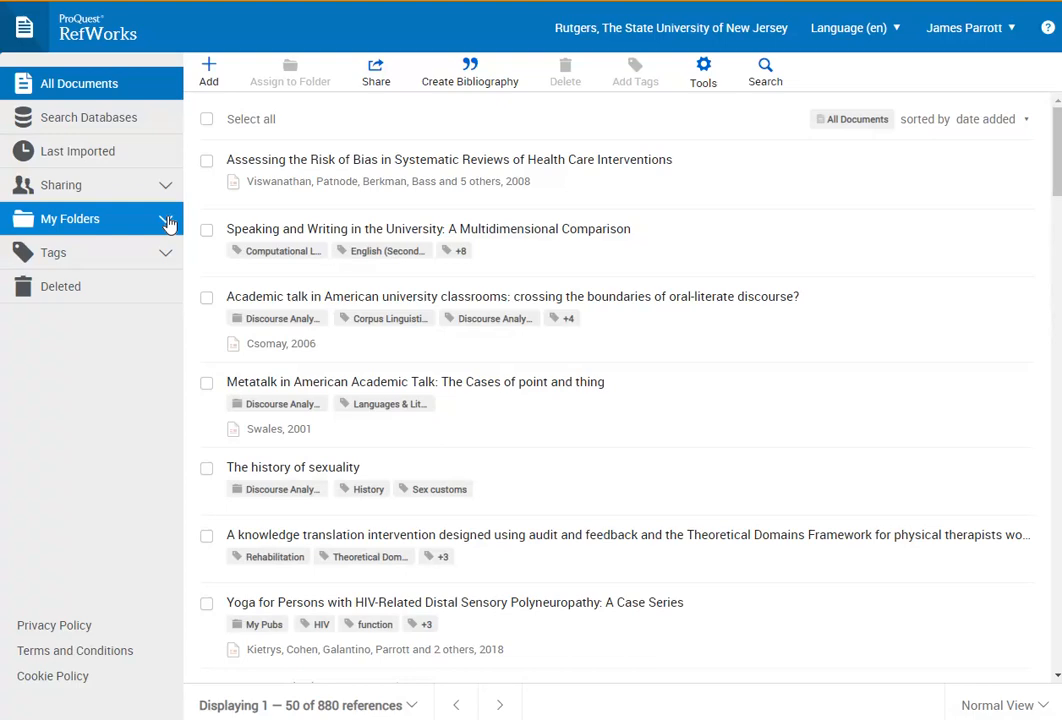
# - Browse the library and its My Folders list, viewing the 6400 syst rev folder and ending on the 6400 abstract review folder
pyautogui.scroll(-15, 436, 375)
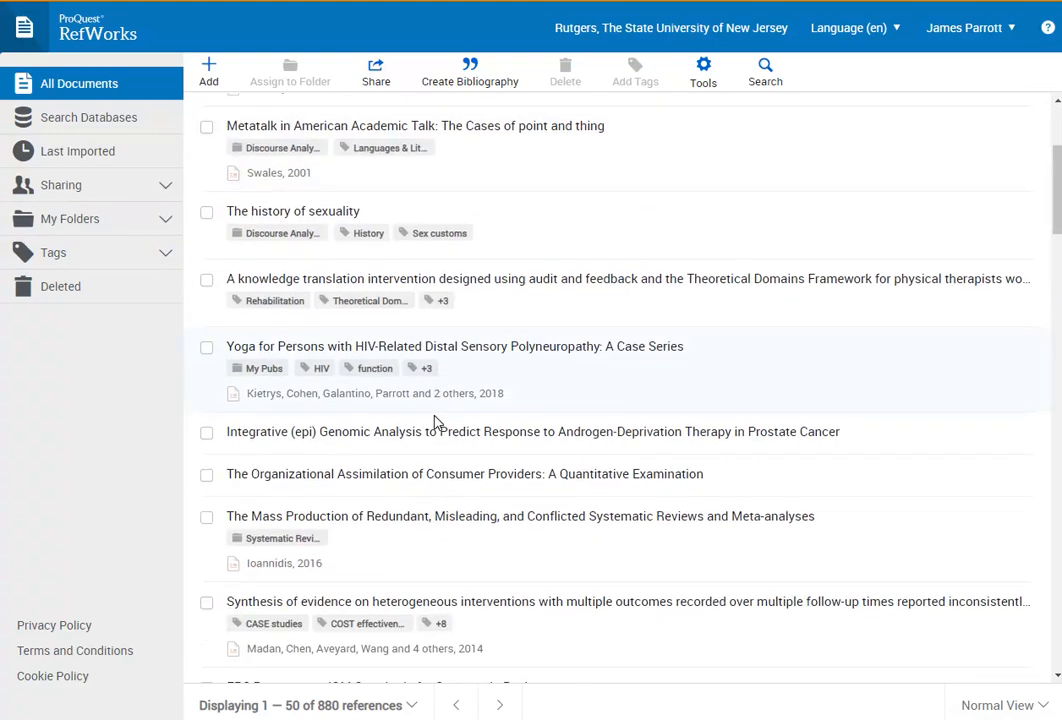
pyautogui.scroll(15, 434, 370)
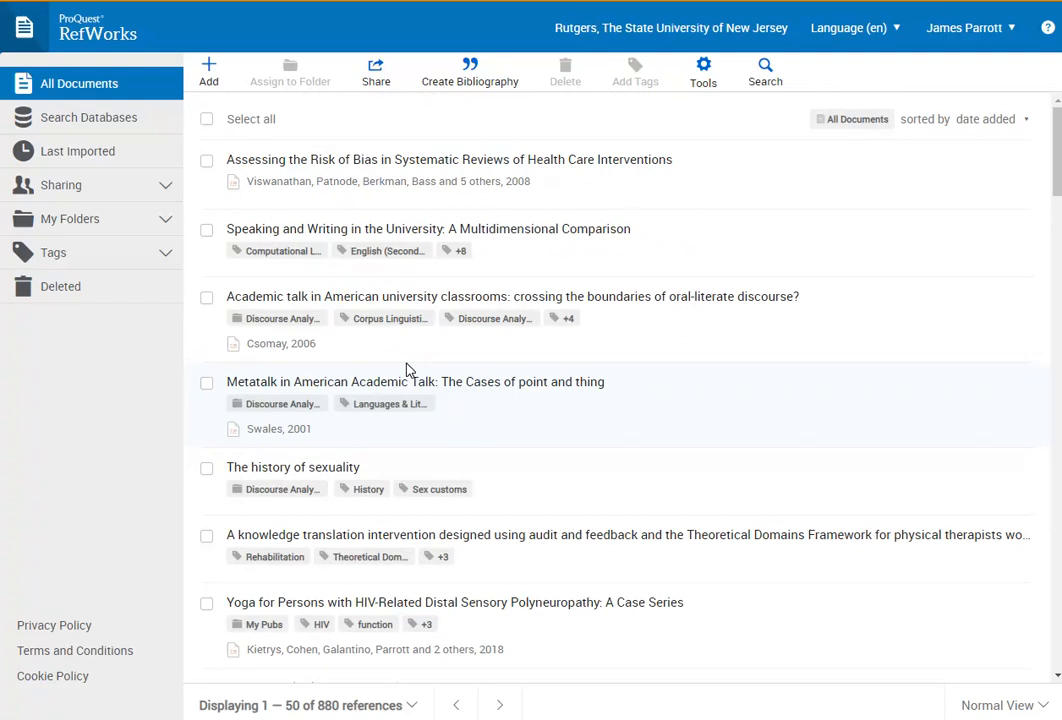
pyautogui.click(156, 232)
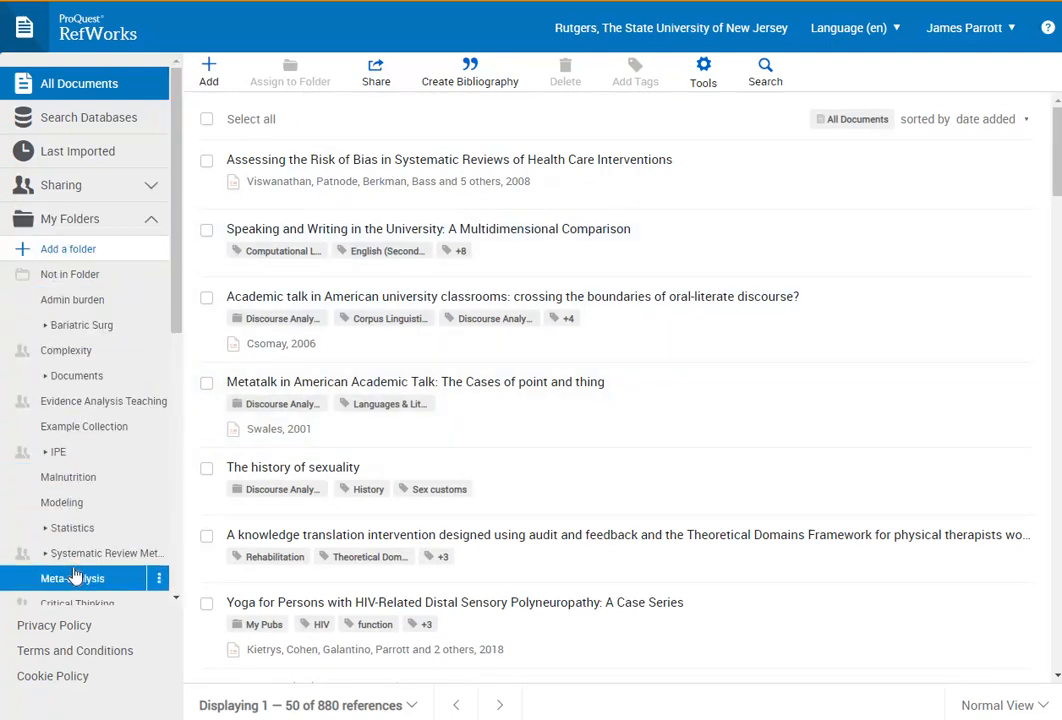
pyautogui.scroll(-2, 76, 598)
pyautogui.scroll(-7, 76, 598)
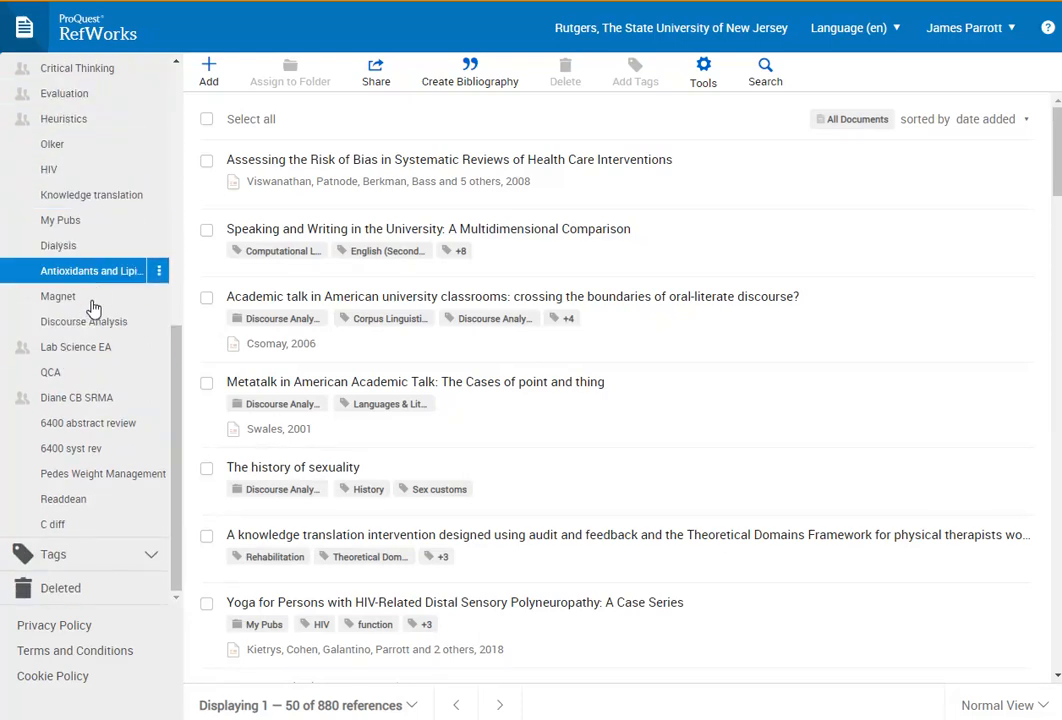
pyautogui.click(65, 424)
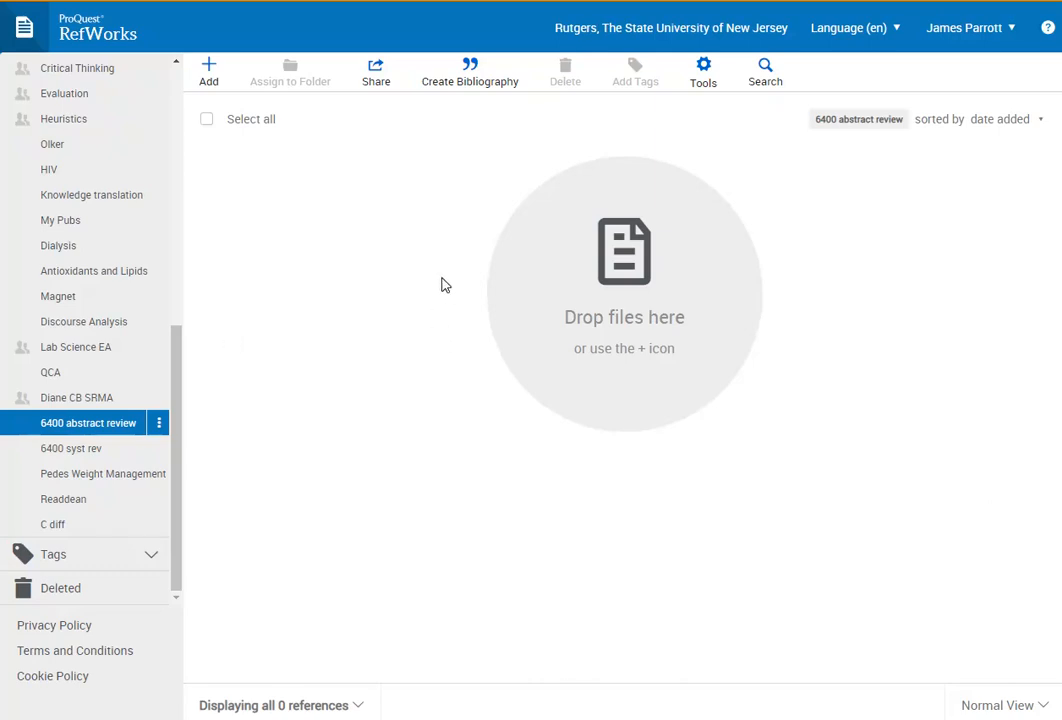
pyautogui.click(68, 450)
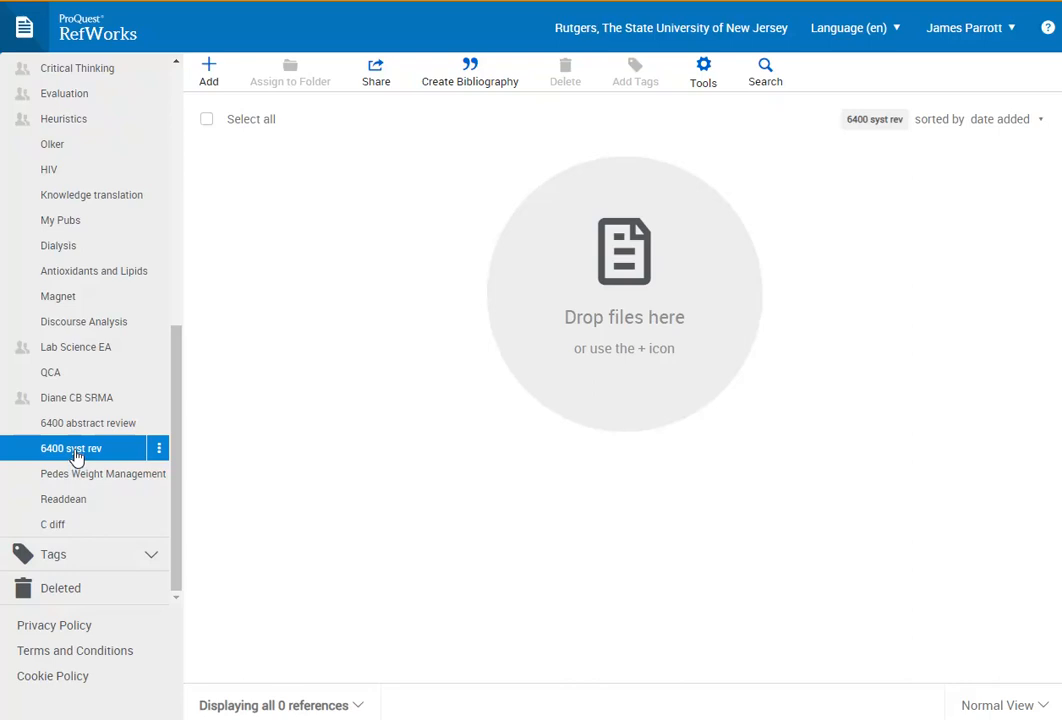
pyautogui.click(77, 428)
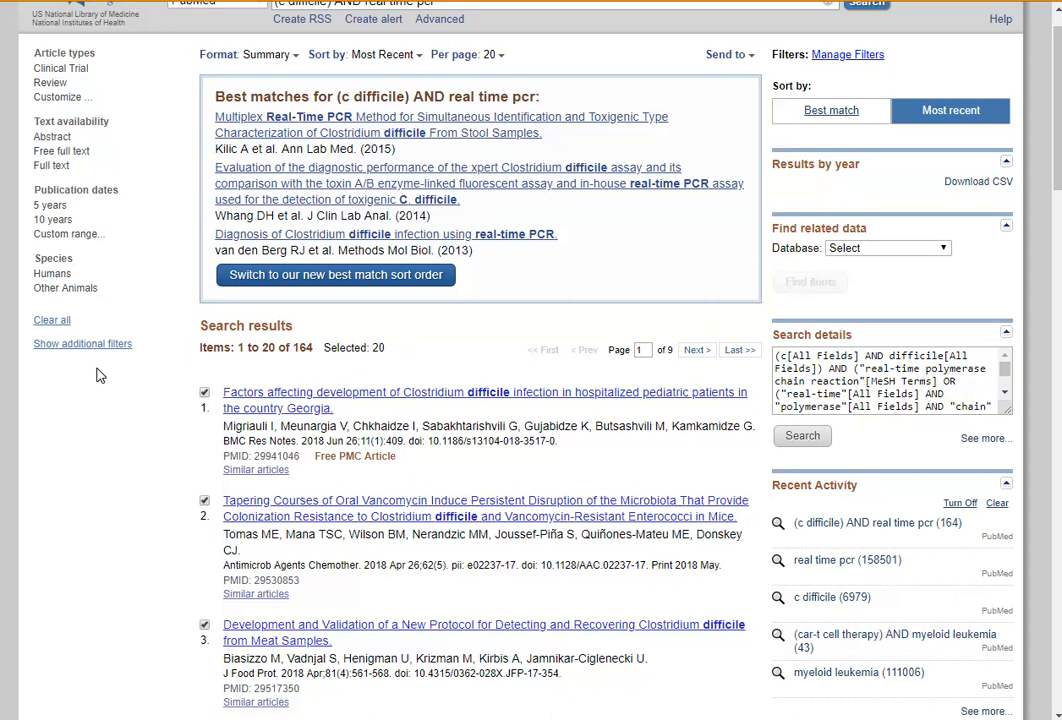
# - Switch to PubMed and review the selected search results for (c difficile) AND real time pcr
pyautogui.scroll(1, 303, 438)
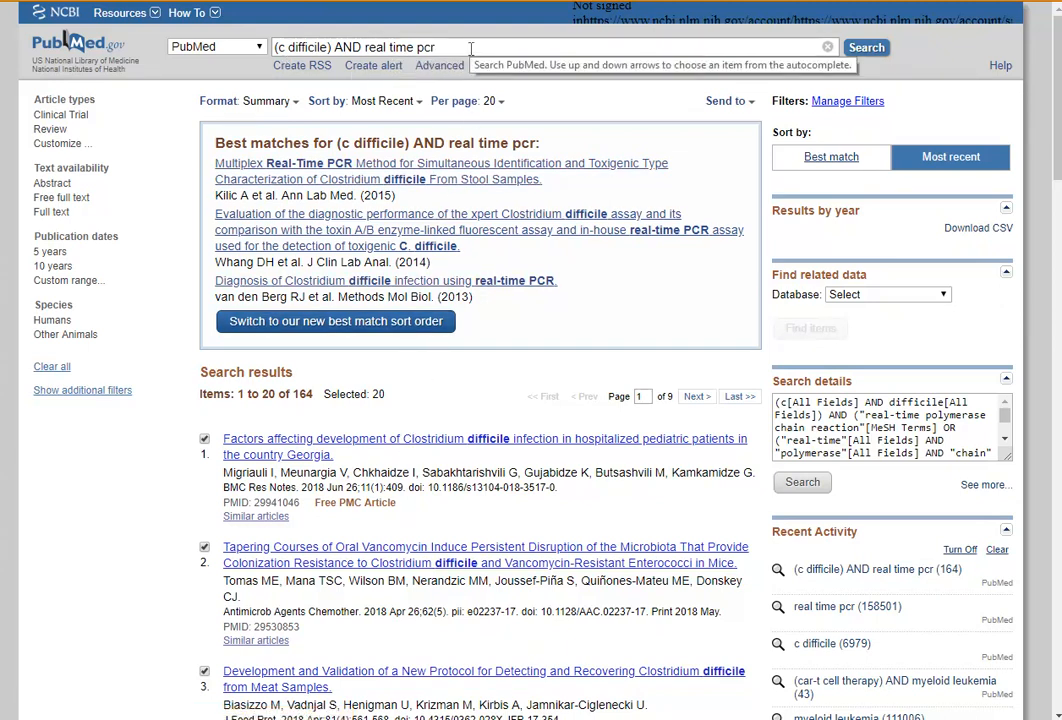
pyautogui.scroll(-9, 456, 395)
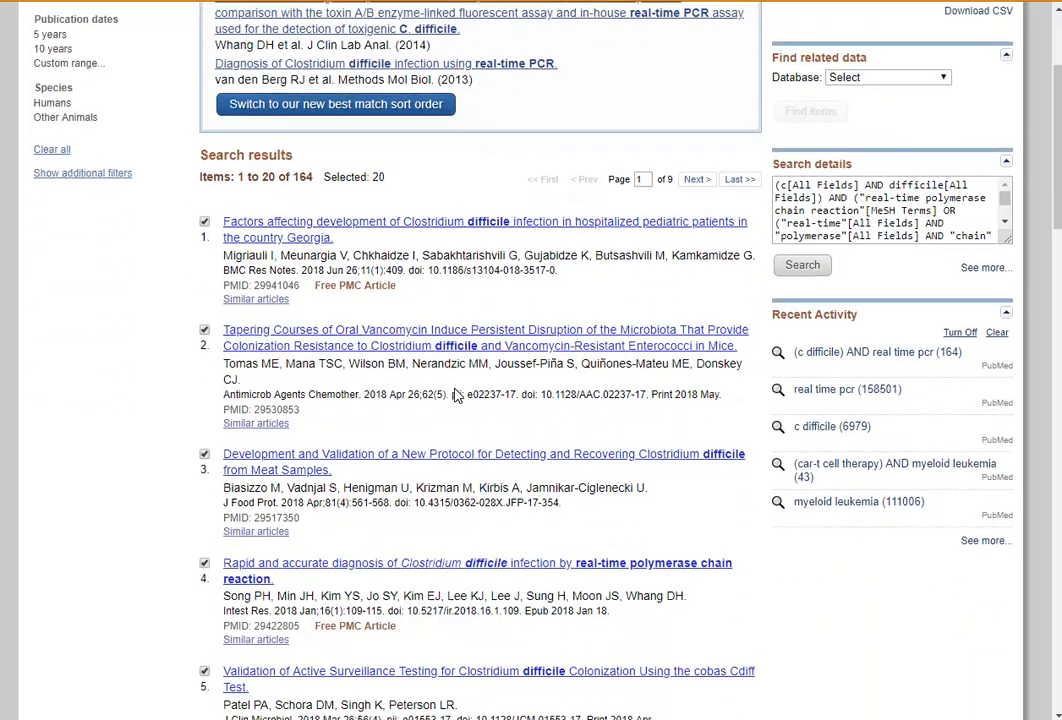
pyautogui.scroll(-8, 437, 400)
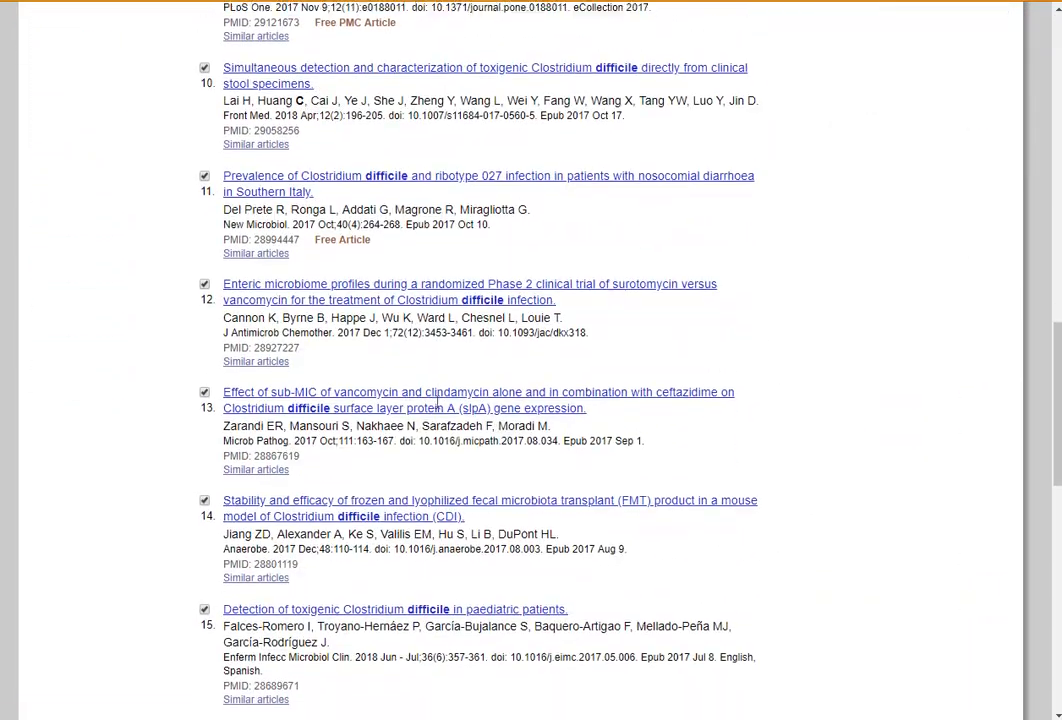
pyautogui.scroll(6, 435, 405)
pyautogui.scroll(9, 435, 405)
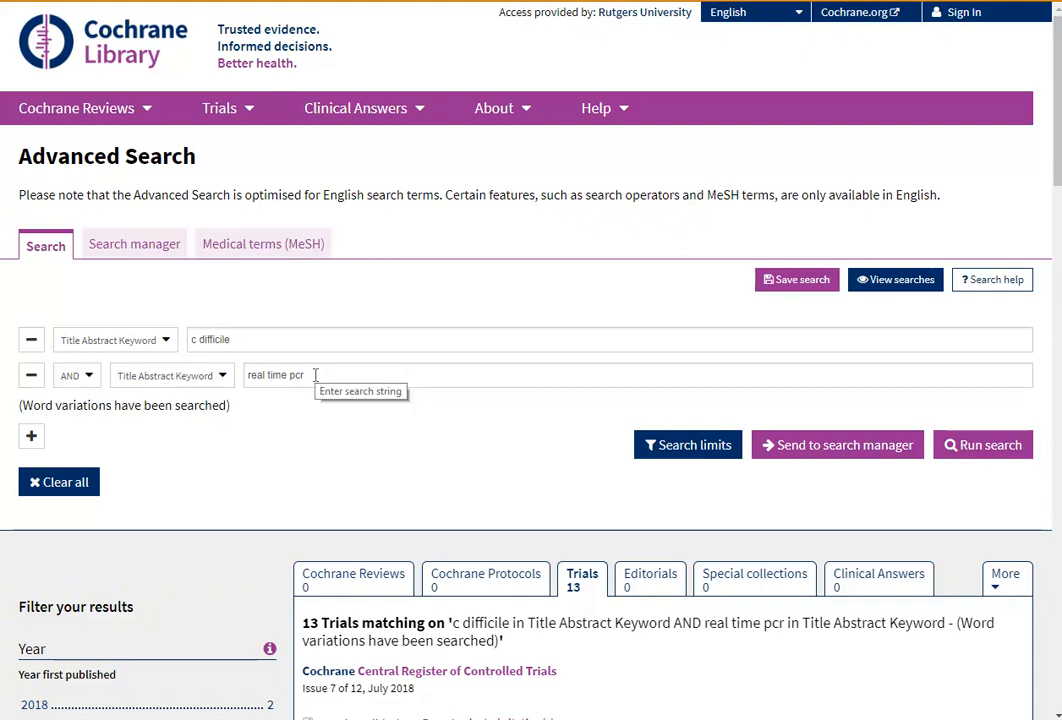
# - Switch to the Cochrane Library and review the selected trials matching c difficile and real time pcr
pyautogui.scroll(-3, 443, 391)
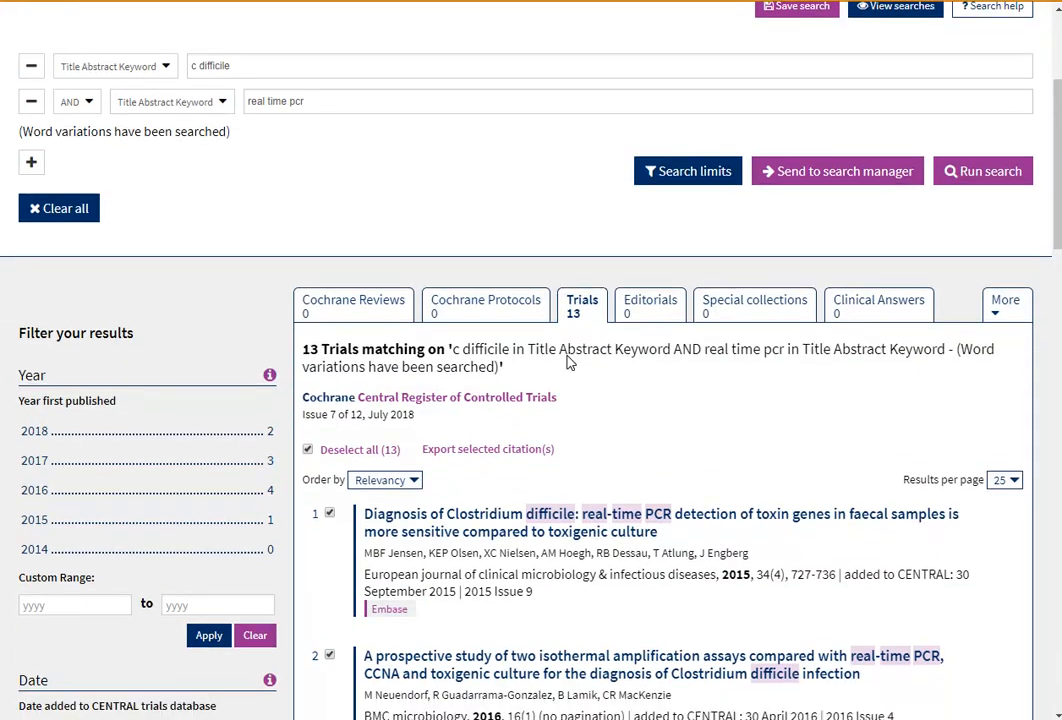
pyautogui.scroll(-5, 567, 363)
pyautogui.scroll(3, 560, 363)
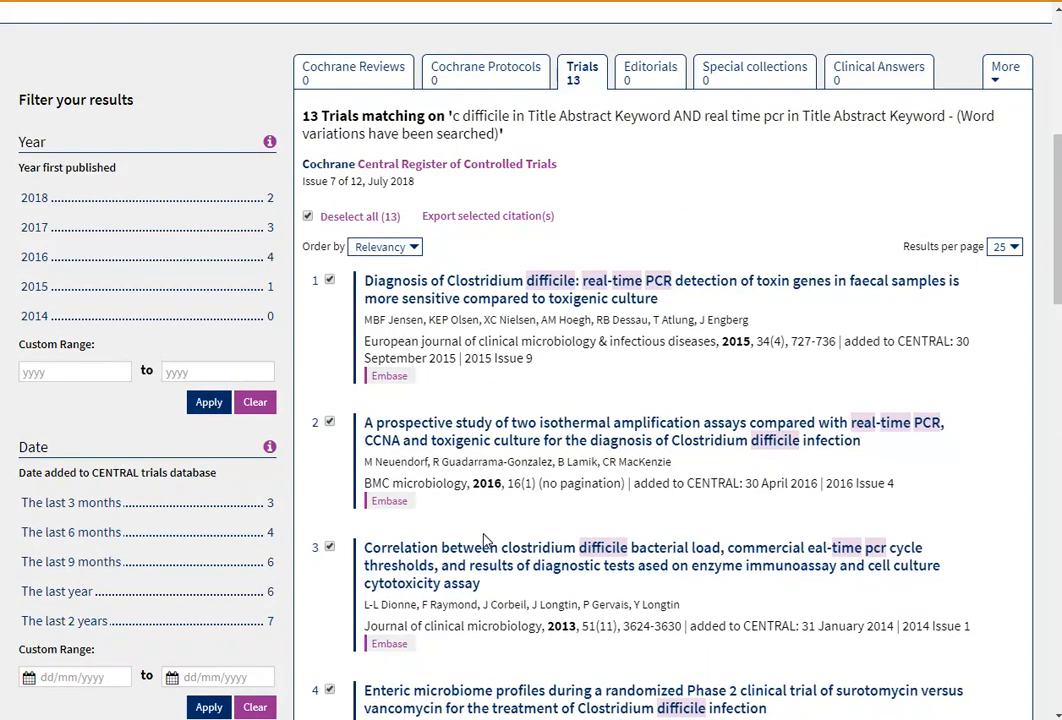
pyautogui.scroll(-2, 484, 541)
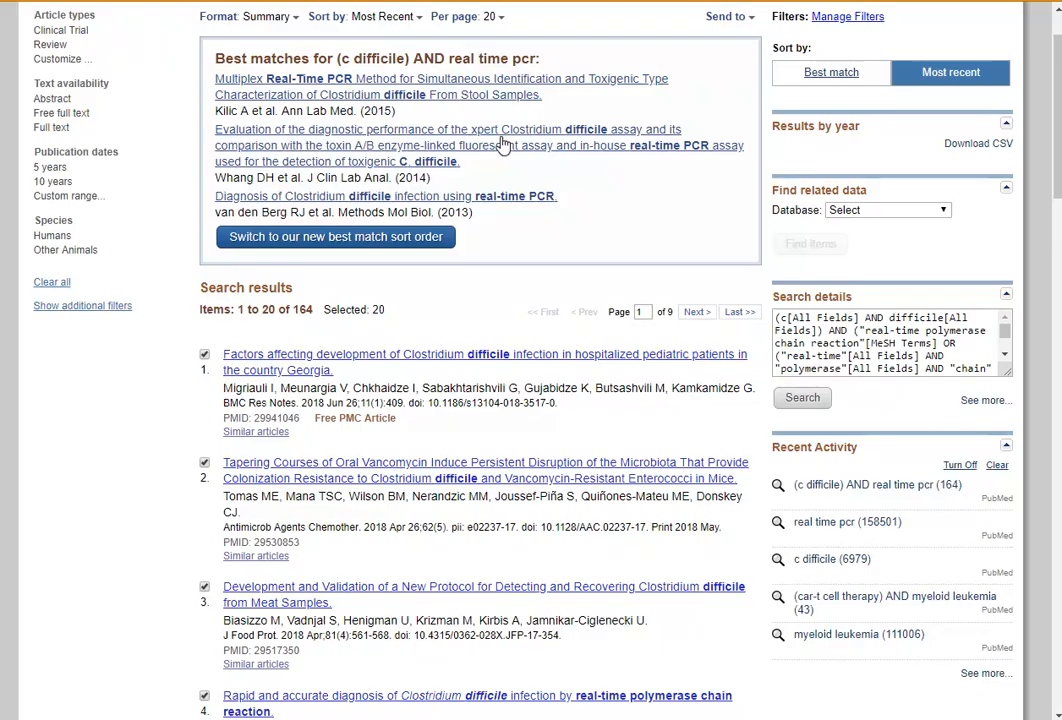
# - Switch back to PubMed and export the selected search results as a citation manager file
pyautogui.scroll(1, 126, 490)
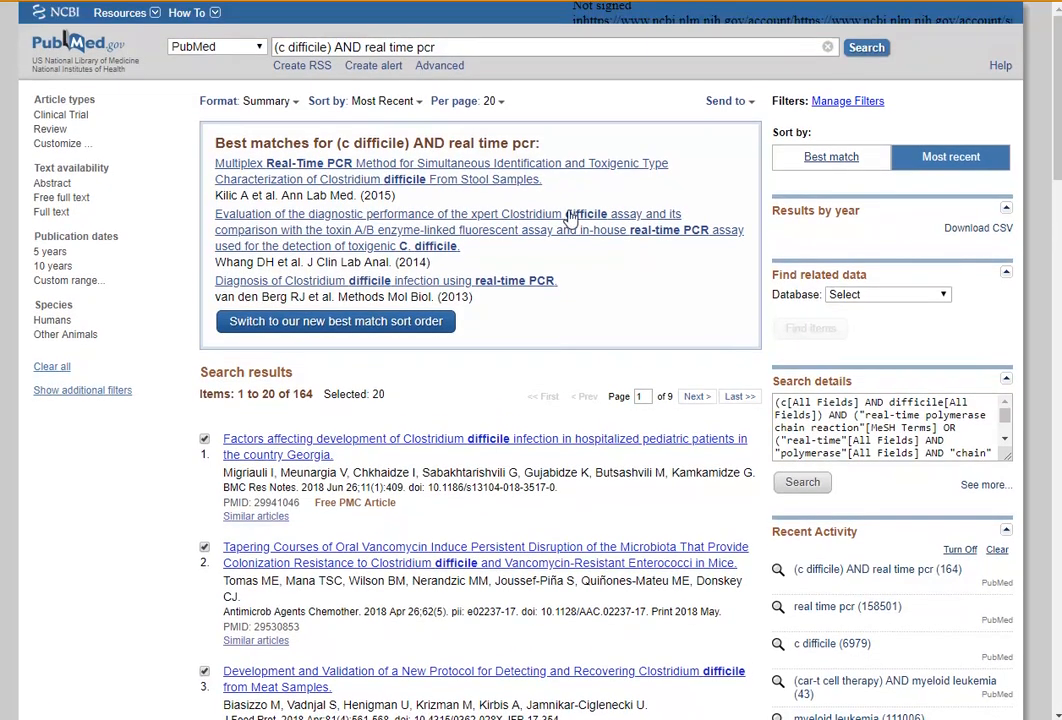
pyautogui.click(735, 103)
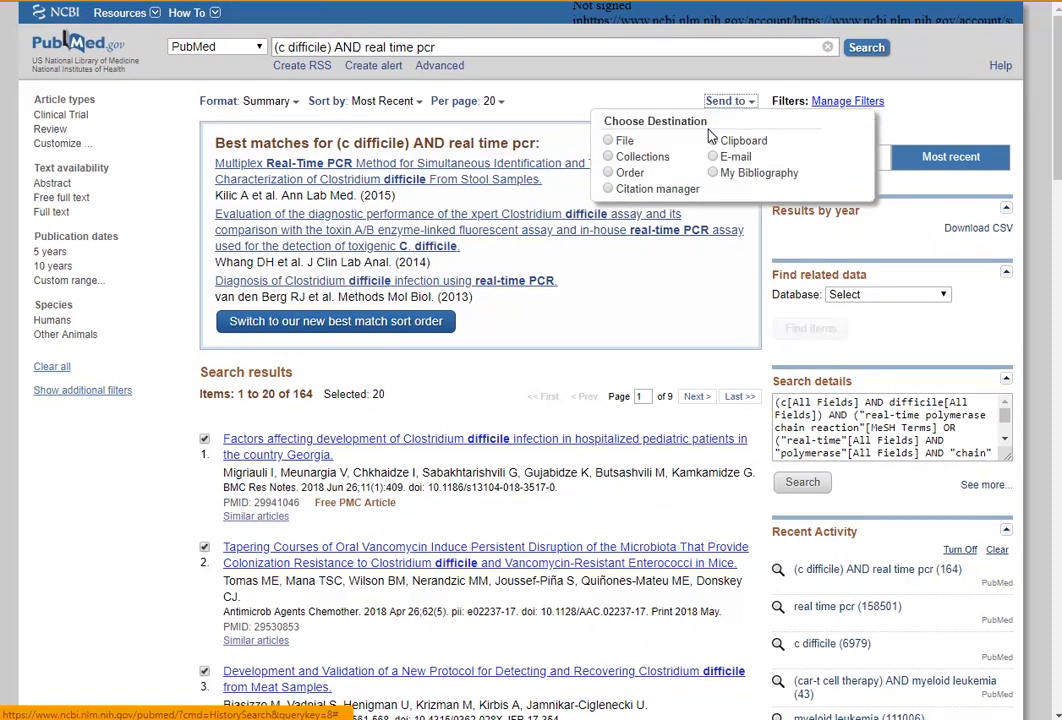
pyautogui.click(610, 190)
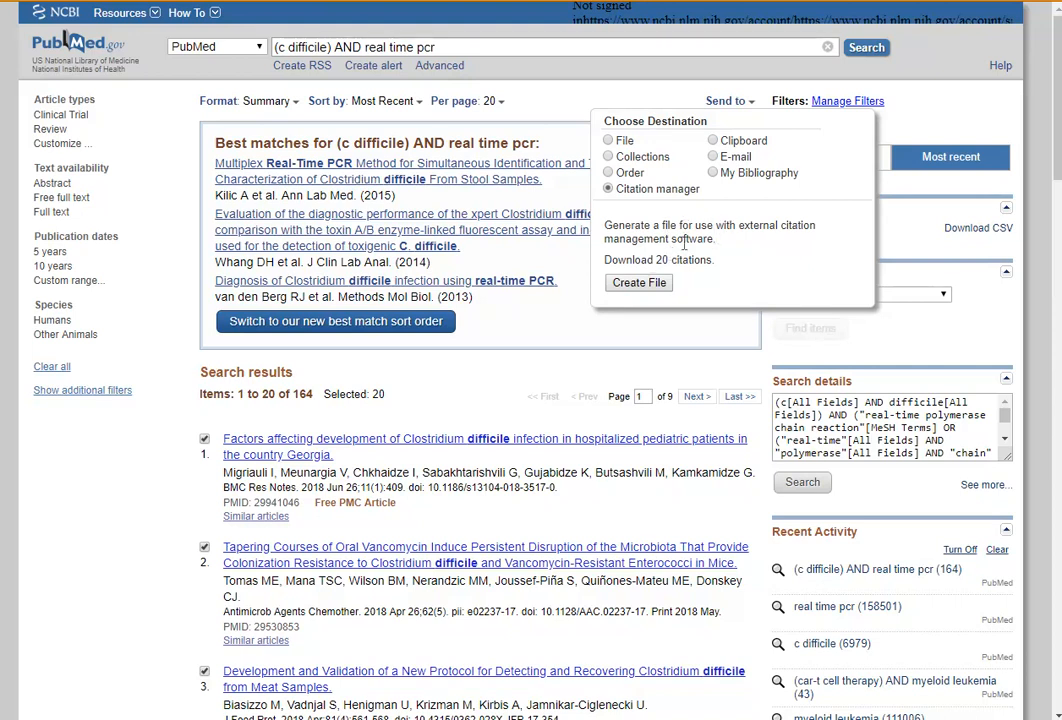
pyautogui.click(650, 285)
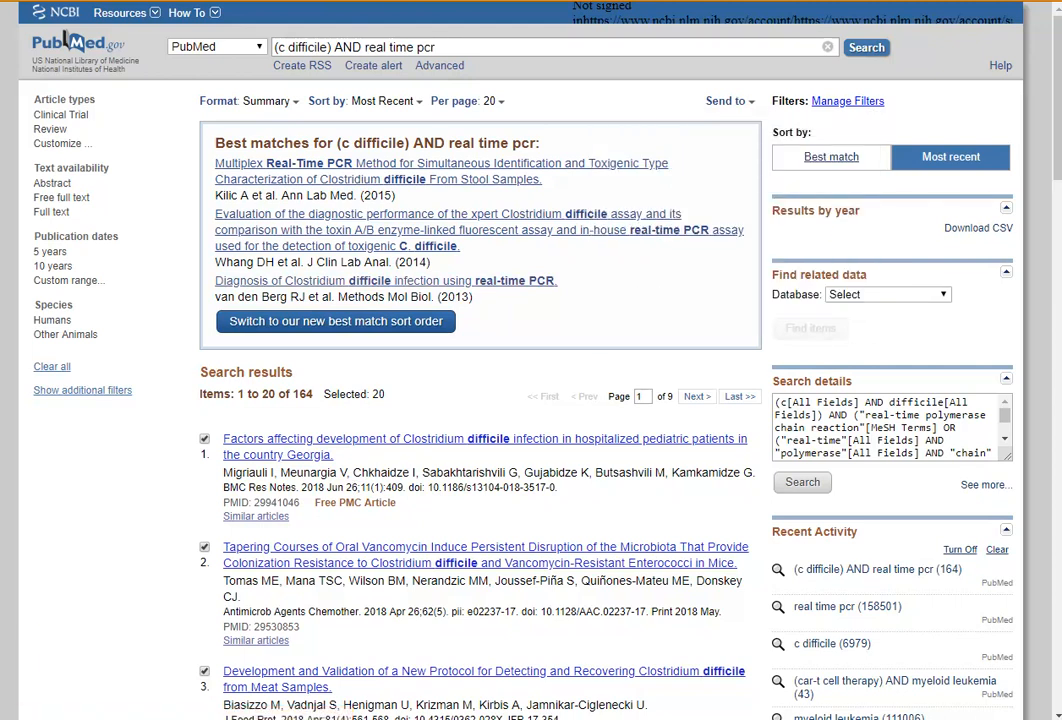
# - Show the Downloads folder in File Explorer and move its window aside to leave room for transferring the citation file
pyautogui.moveTo(1060, 265); pyautogui.dragTo(630, 56)
pyautogui.click(265, 207)
pyautogui.click(270, 190)
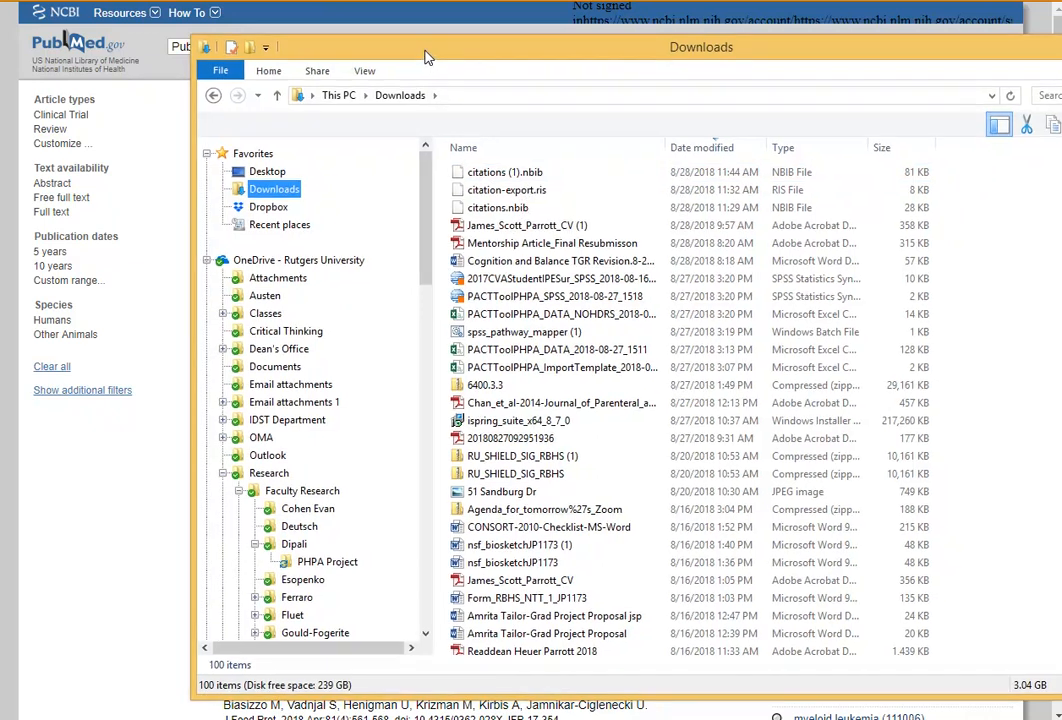
pyautogui.moveTo(427, 57); pyautogui.dragTo(722, 82)
pyautogui.moveTo(585, 68); pyautogui.dragTo(670, 46)
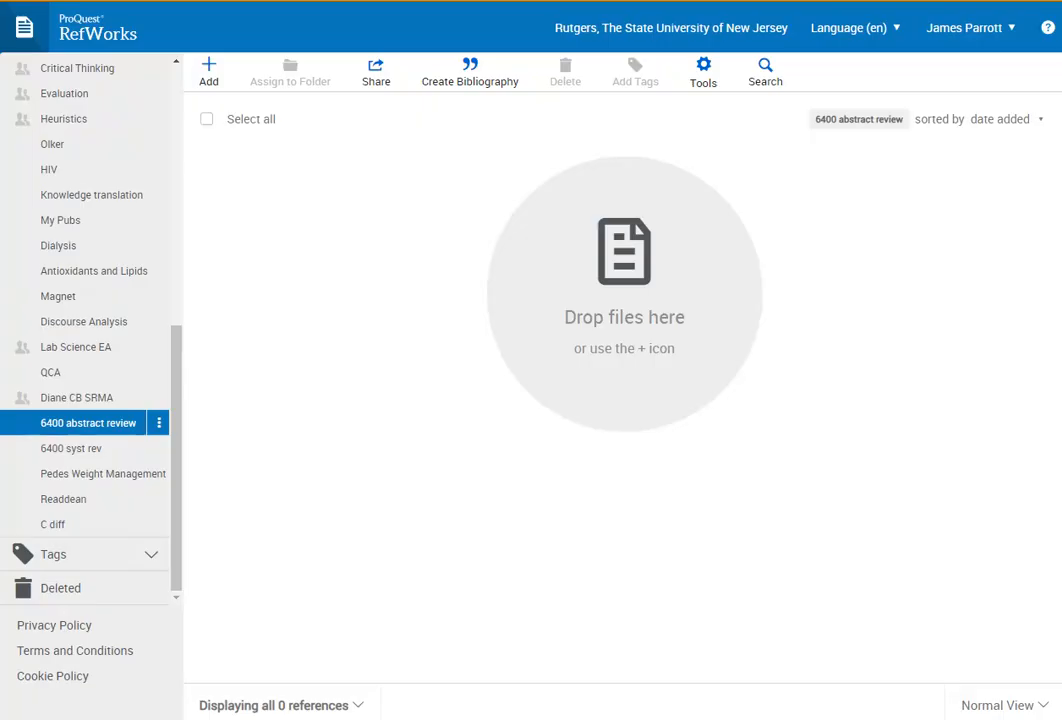
# - Switch to RefWorks and import the downloaded citations (1).nbib file as NLM PubMed references
pyautogui.click(209, 73)
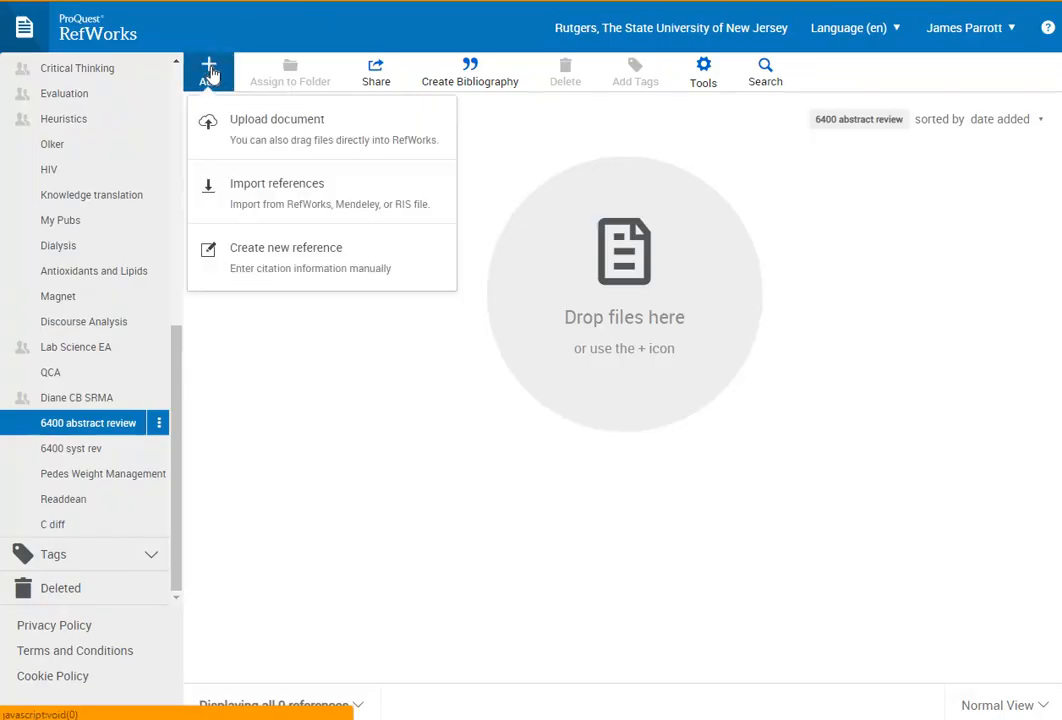
pyautogui.click(255, 203)
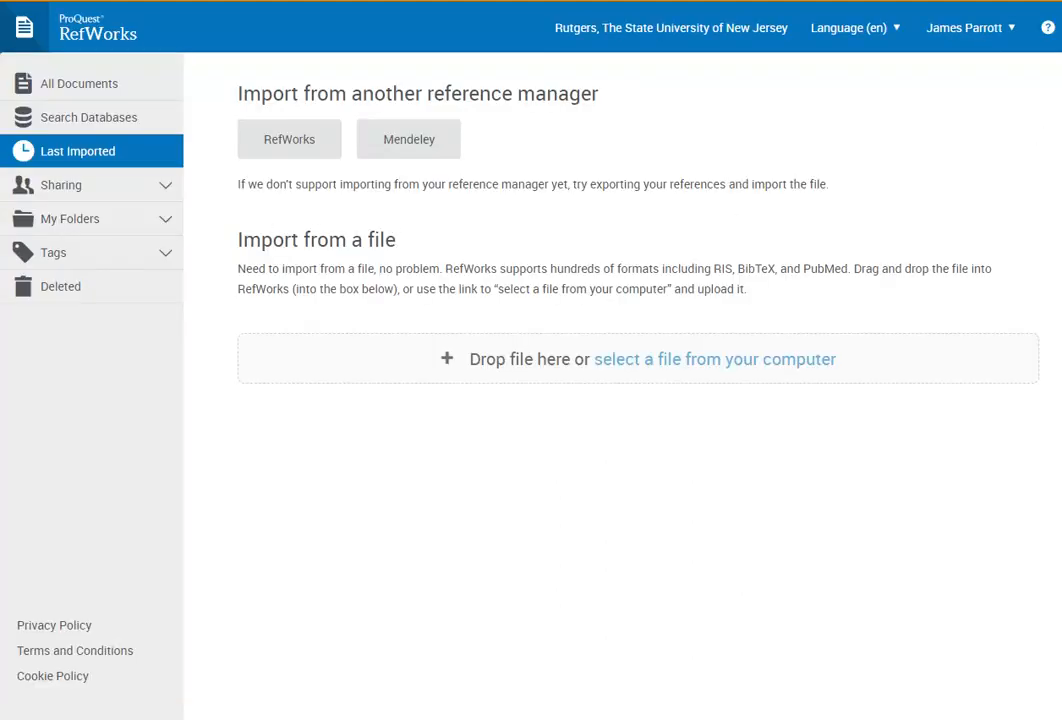
pyautogui.hotkey('alt', 'Tab')
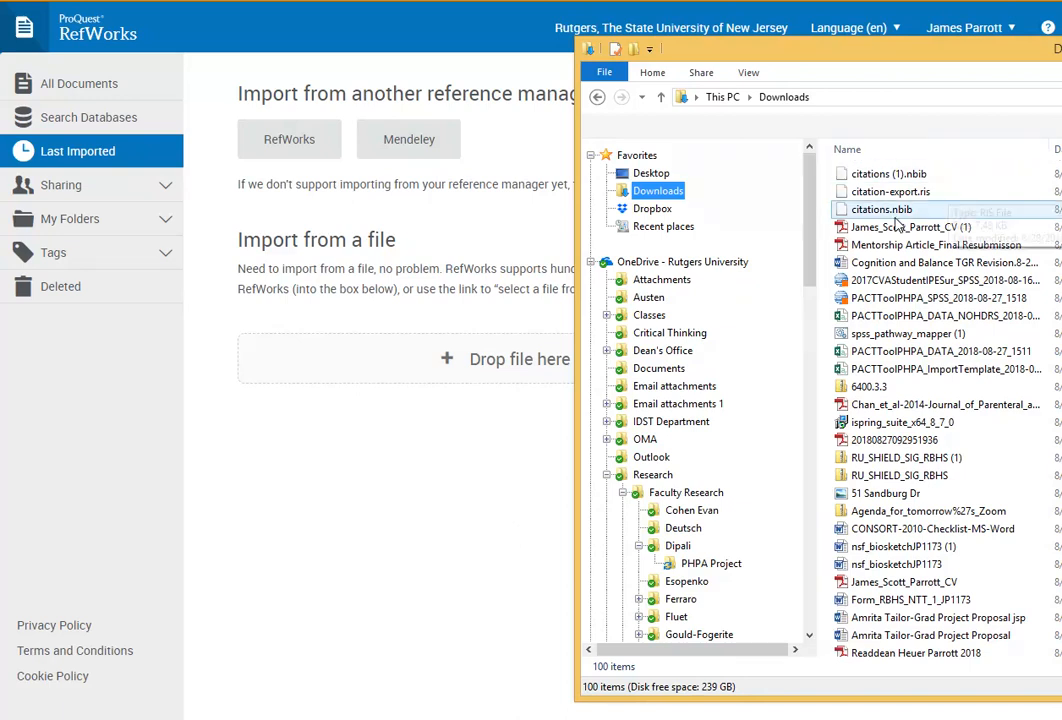
pyautogui.moveTo(879, 180); pyautogui.dragTo(472, 364)
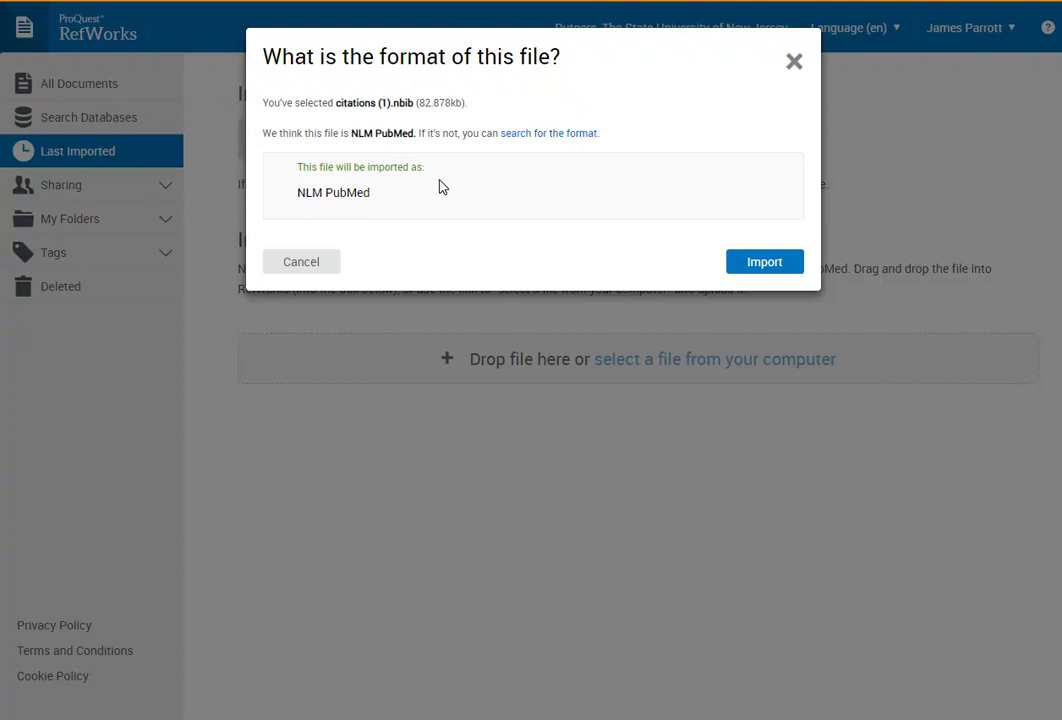
pyautogui.click(777, 264)
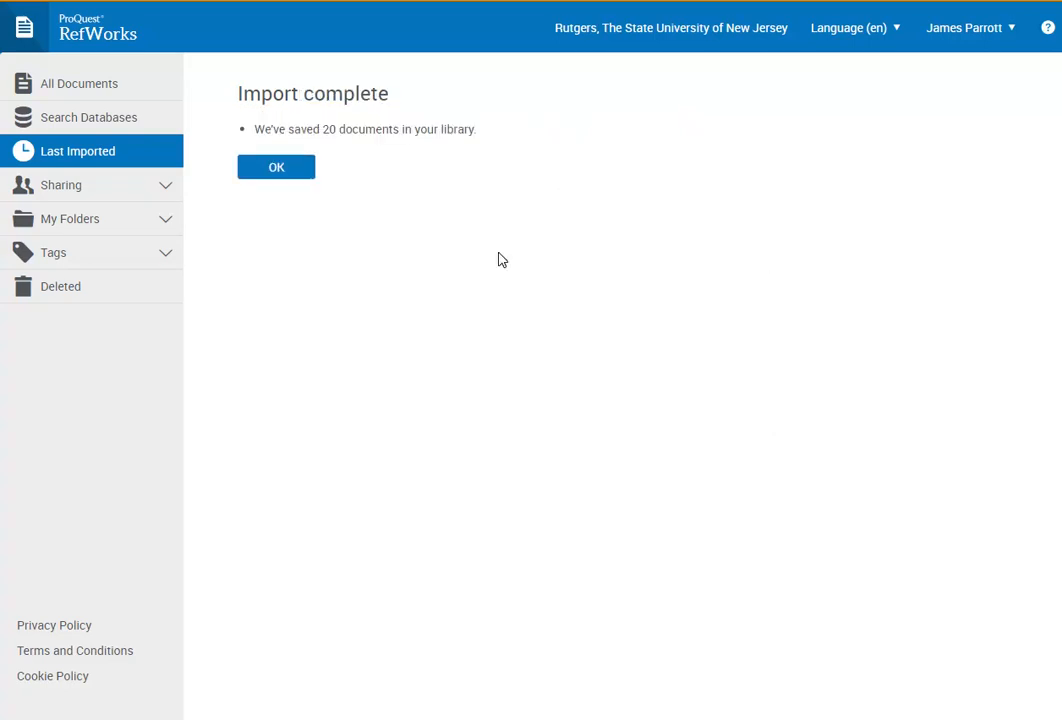
pyautogui.click(281, 173)
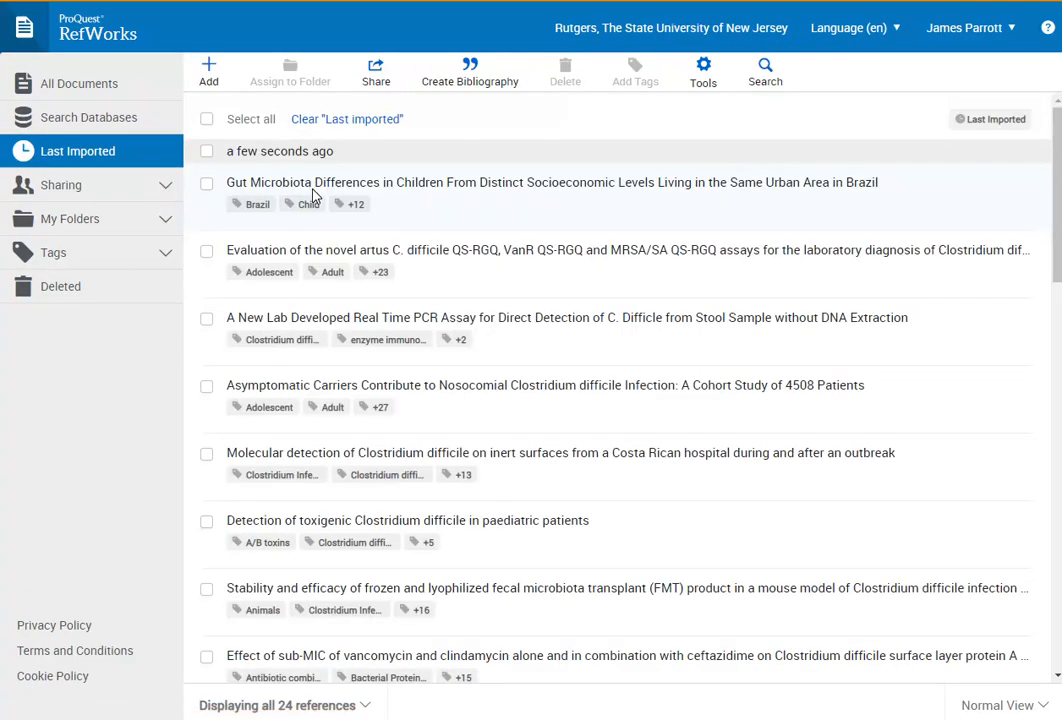
# - Select all 20 newly imported PubMed references individually, from the gut microbiota article in Brazil through the pediatric patients article in Georgia
pyautogui.click(207, 185)
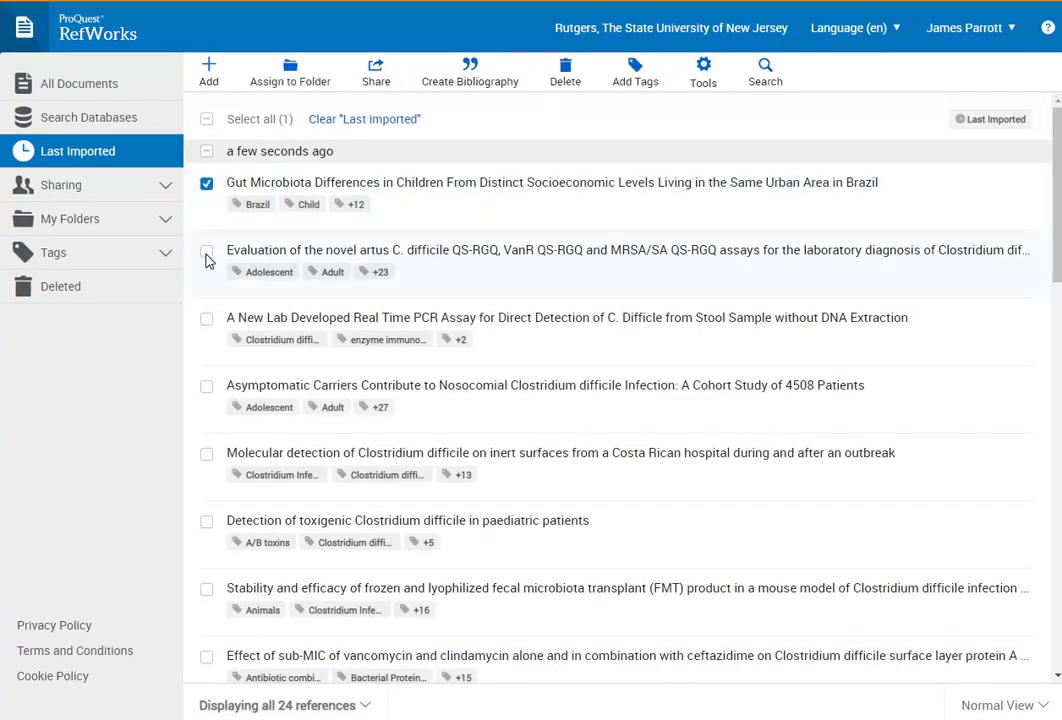
pyautogui.click(206, 252)
pyautogui.click(207, 320)
pyautogui.click(207, 387)
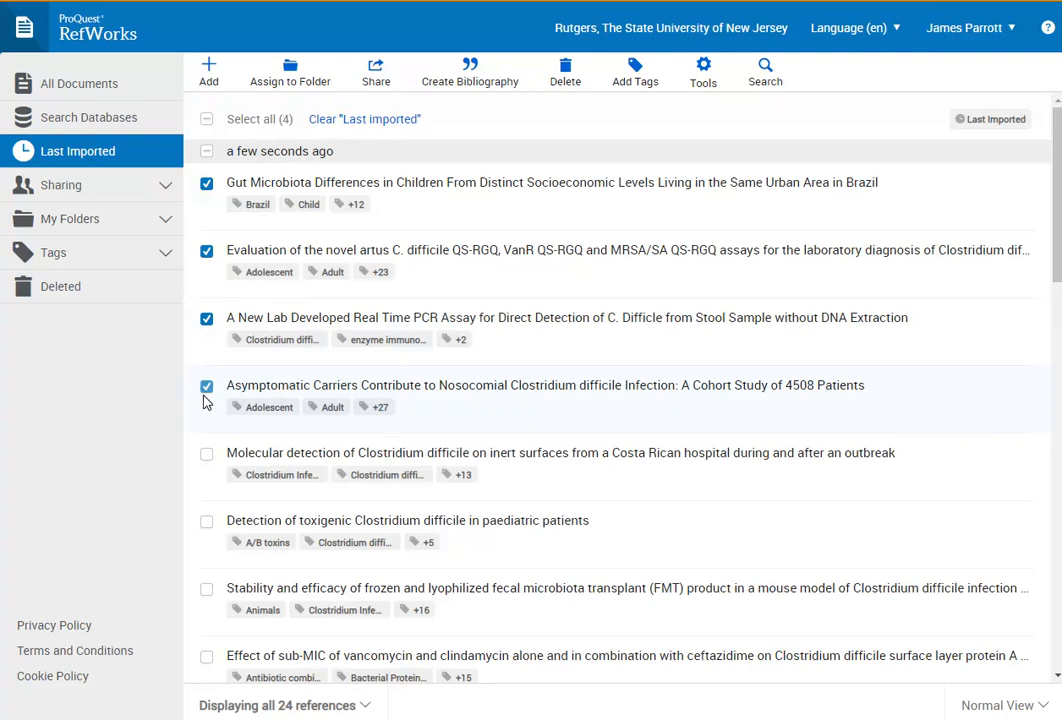
pyautogui.click(206, 455)
pyautogui.scroll(-3, 232, 385)
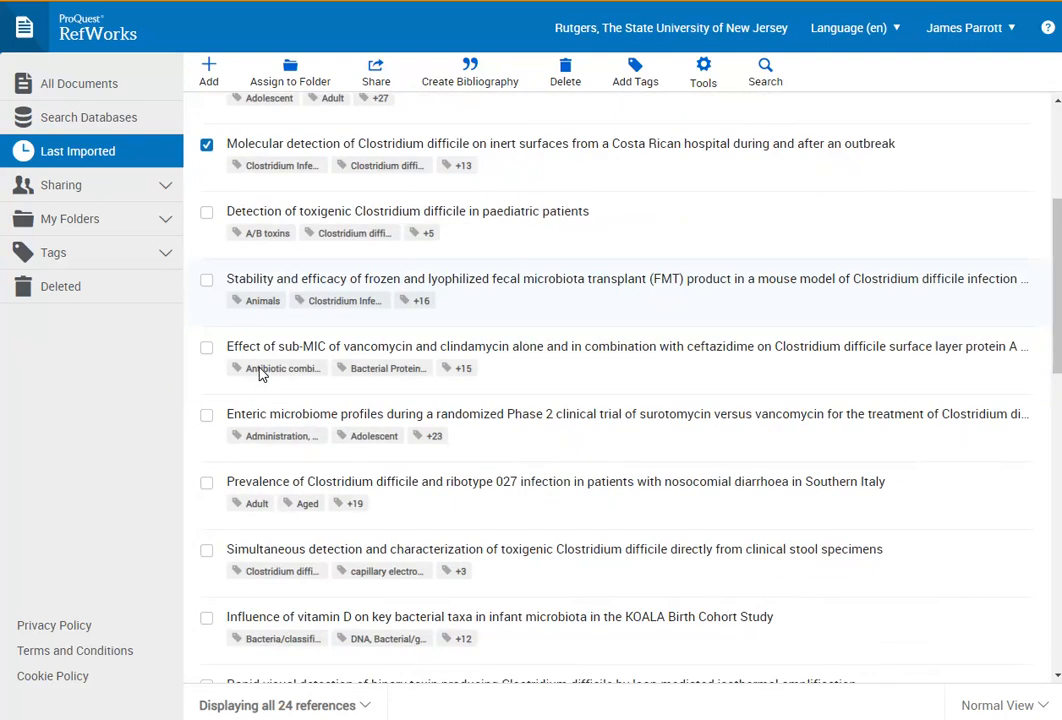
pyautogui.click(206, 185)
pyautogui.click(206, 251)
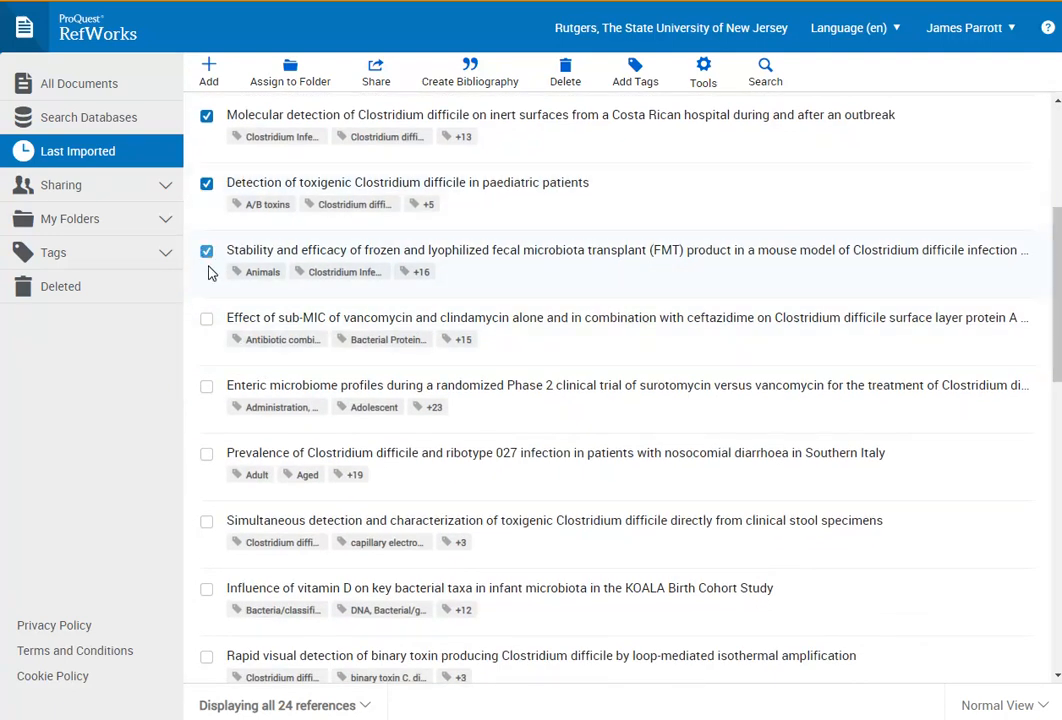
pyautogui.click(206, 318)
pyautogui.click(207, 386)
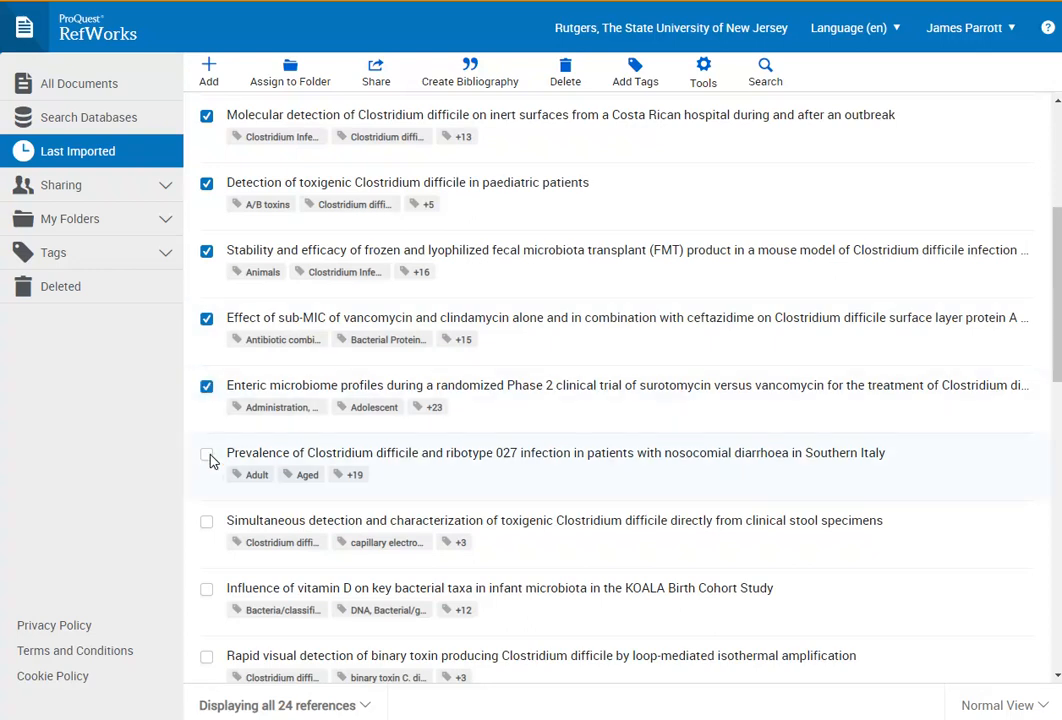
pyautogui.click(207, 455)
pyautogui.click(206, 522)
pyautogui.scroll(-3, 312, 470)
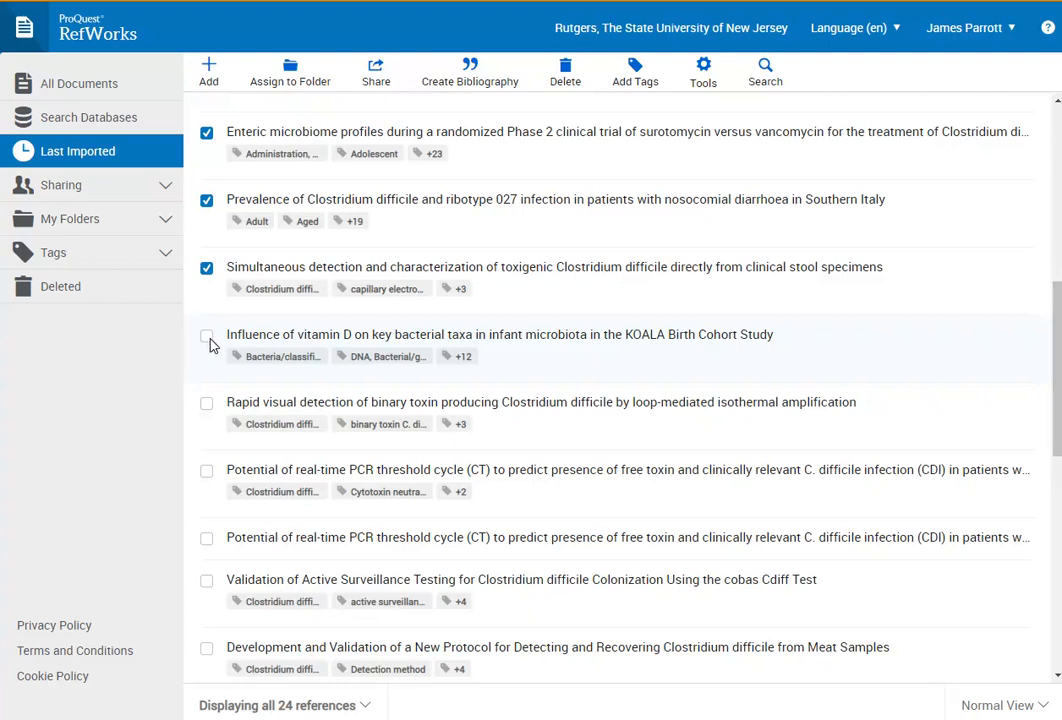
pyautogui.click(207, 337)
pyautogui.click(207, 405)
pyautogui.click(207, 472)
pyautogui.click(207, 539)
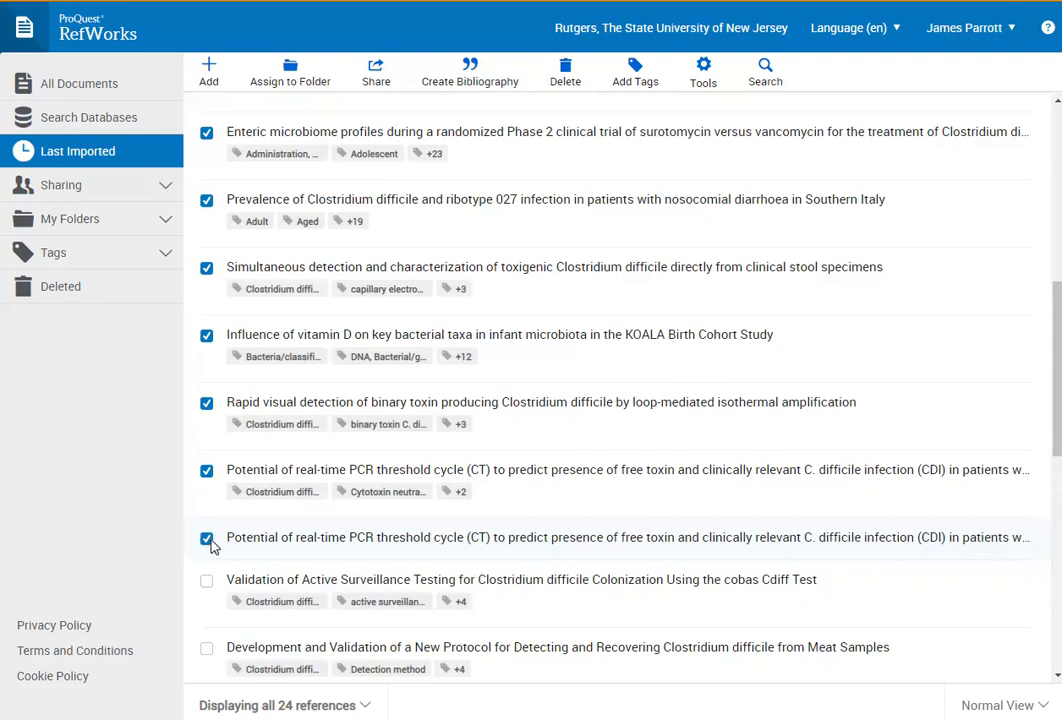
pyautogui.scroll(-3, 542, 470)
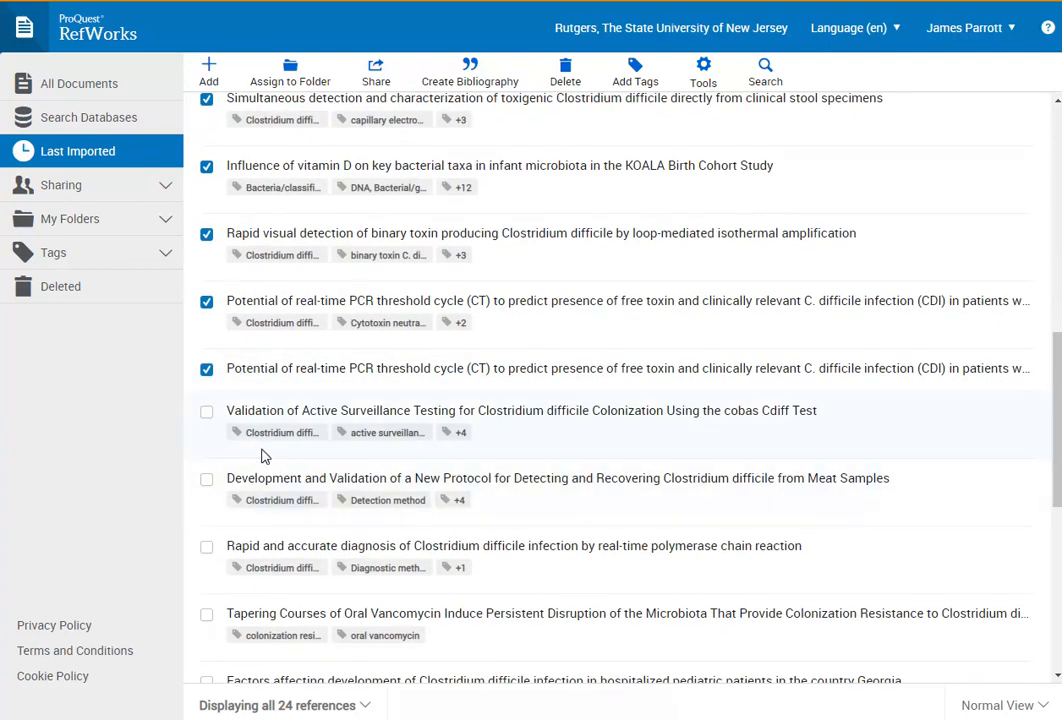
pyautogui.click(207, 414)
pyautogui.click(208, 482)
pyautogui.click(207, 548)
pyautogui.click(209, 615)
pyautogui.scroll(-6, 212, 615)
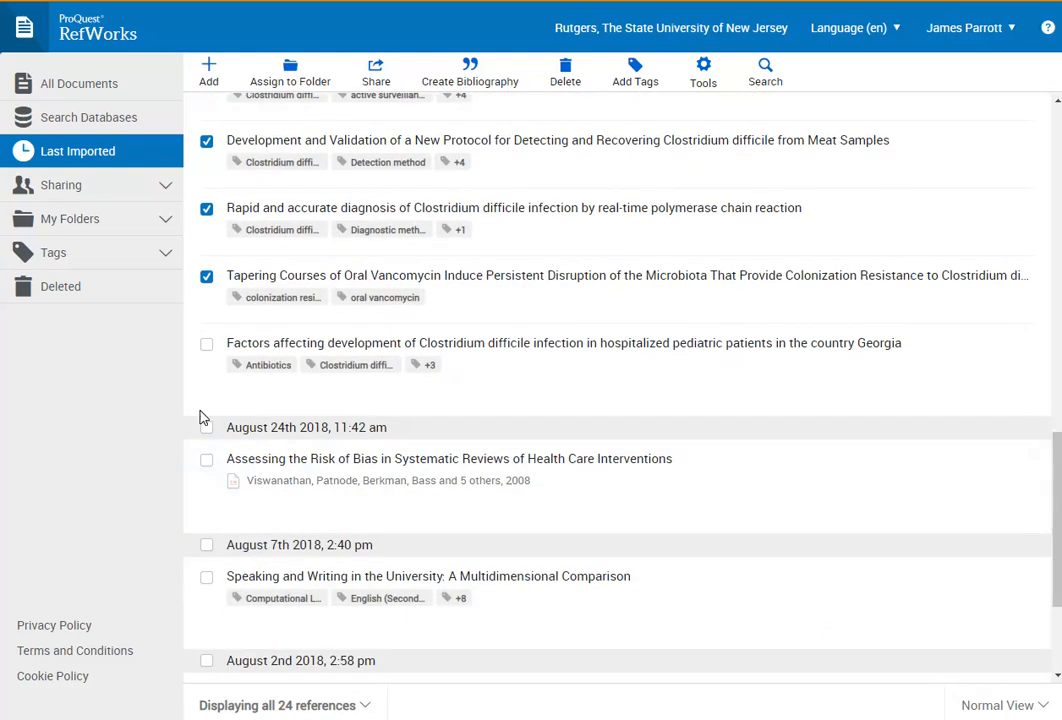
pyautogui.click(207, 346)
# - Assign the selected PubMed references to the 6400 abstract review folder
pyautogui.click(291, 80)
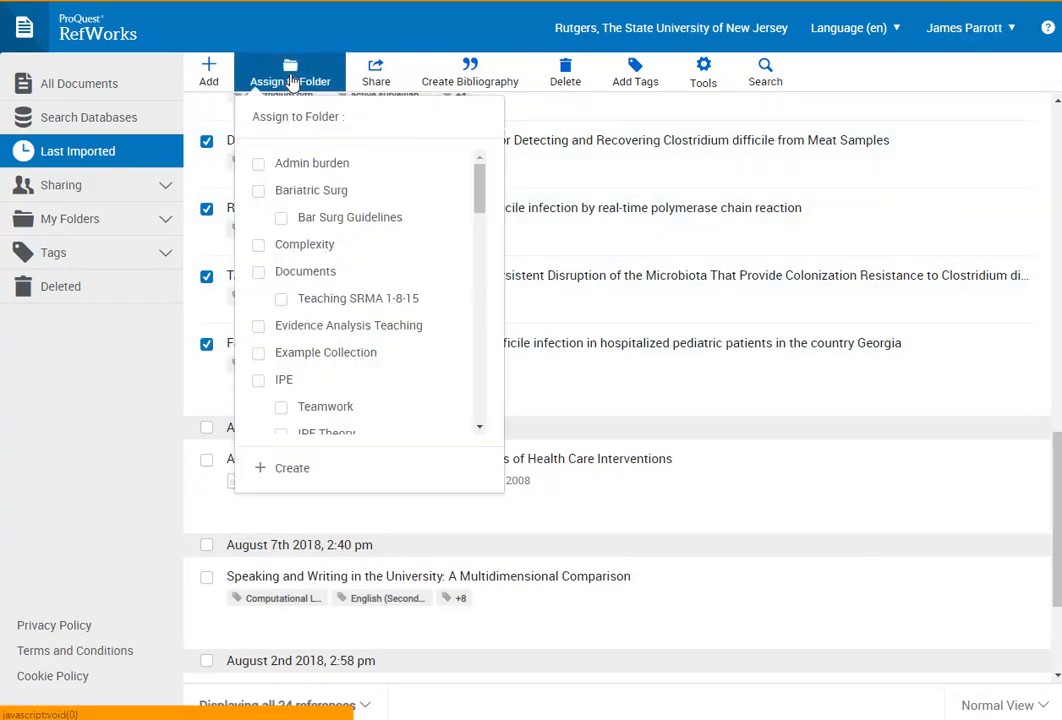
pyautogui.scroll(-10, 389, 240)
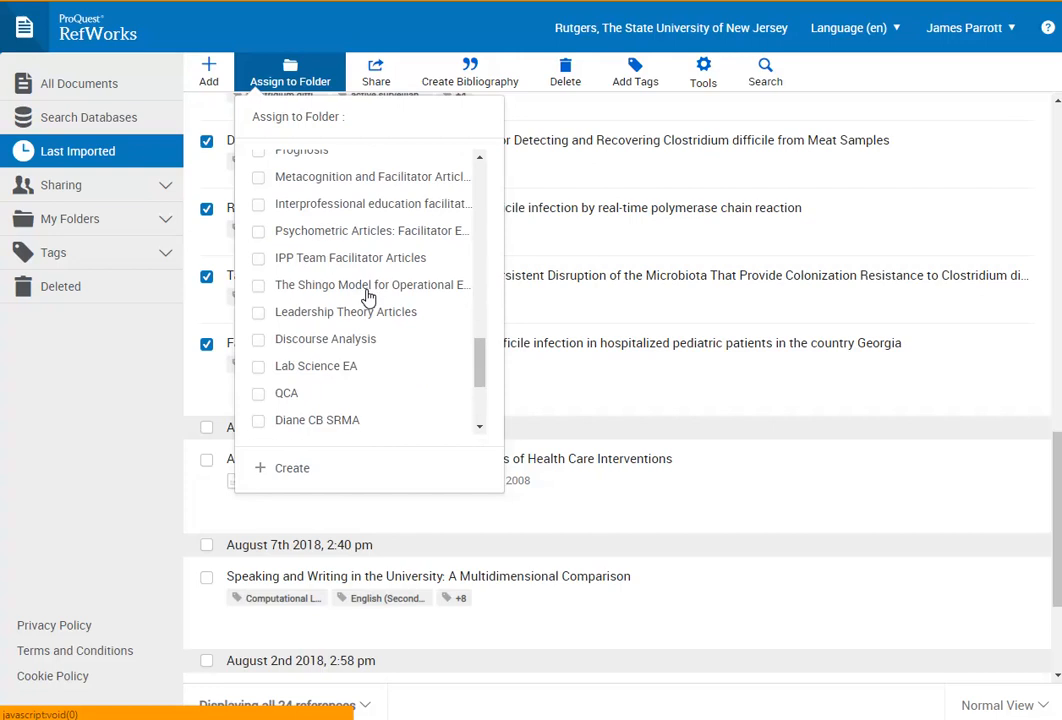
pyautogui.scroll(-3, 368, 297)
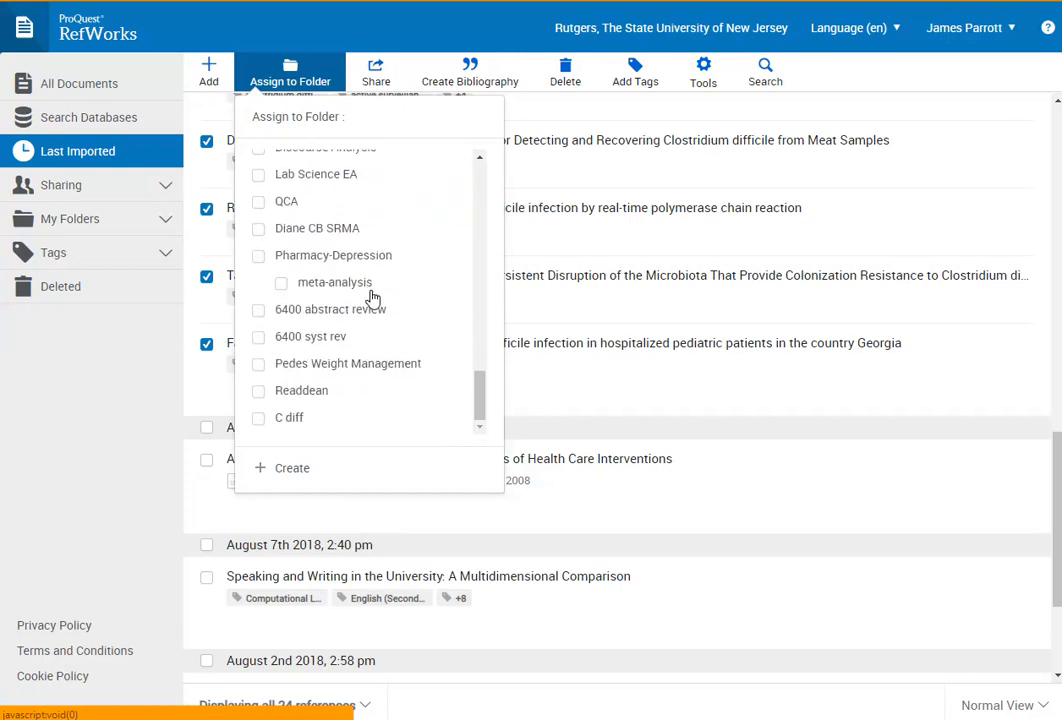
pyautogui.click(258, 310)
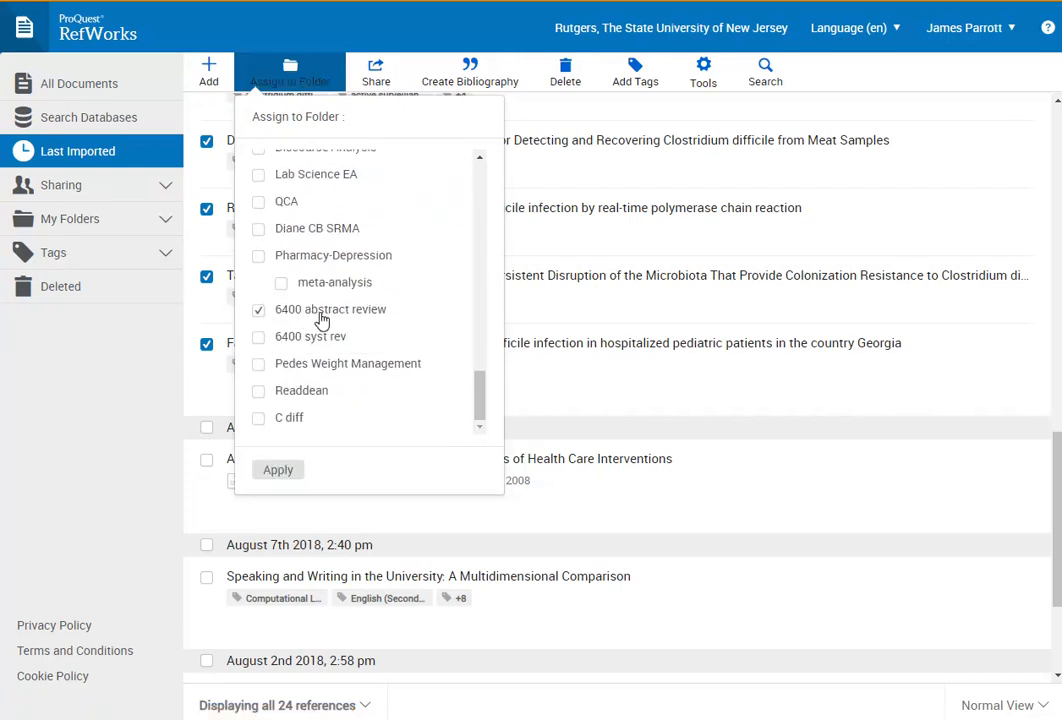
pyautogui.click(280, 471)
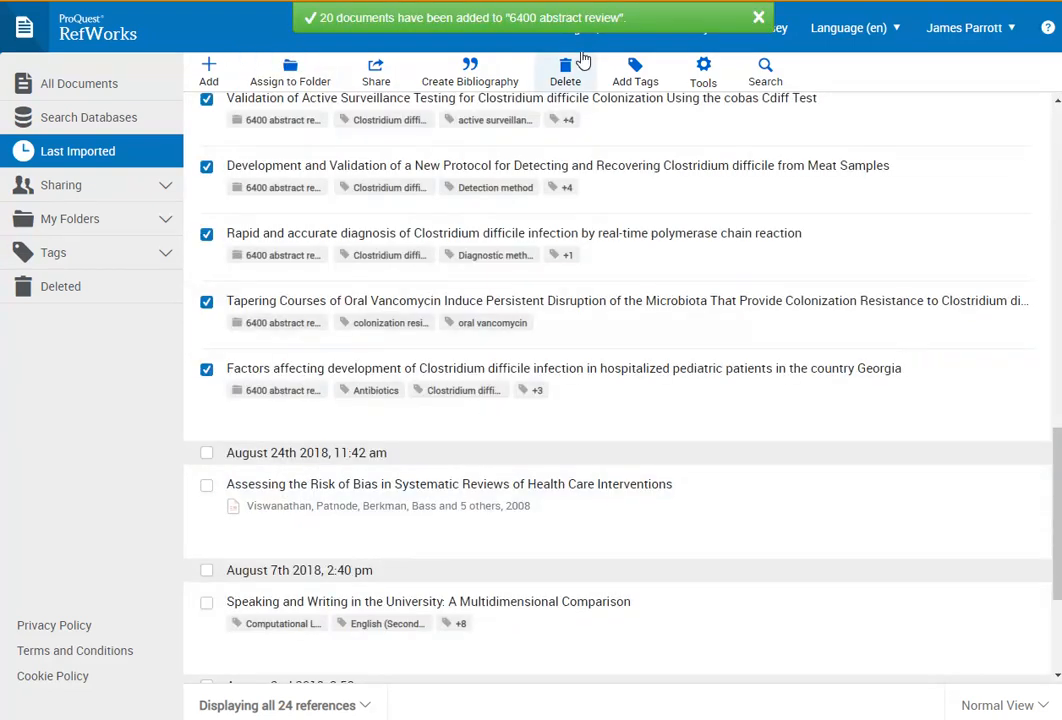
# - Switch to the Cochrane Library and download the 13 selected trial citations as an RIS file for RefWorks, without abstracts
pyautogui.scroll(5, 488, 484)
pyautogui.scroll(6, 470, 484)
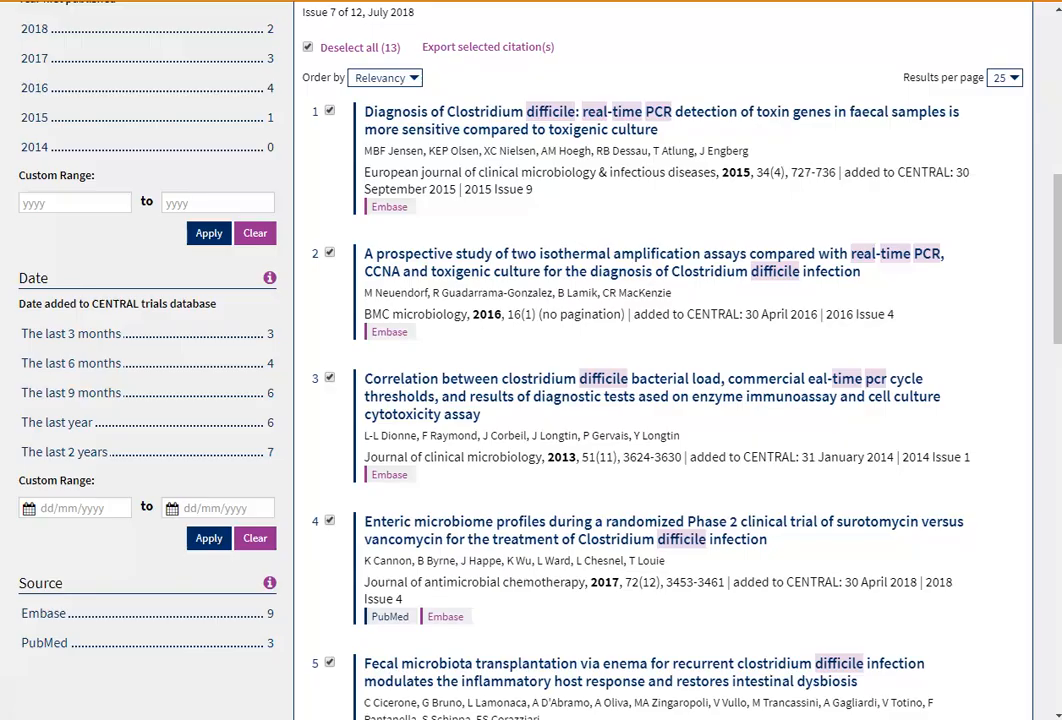
pyautogui.scroll(3, 597, 379)
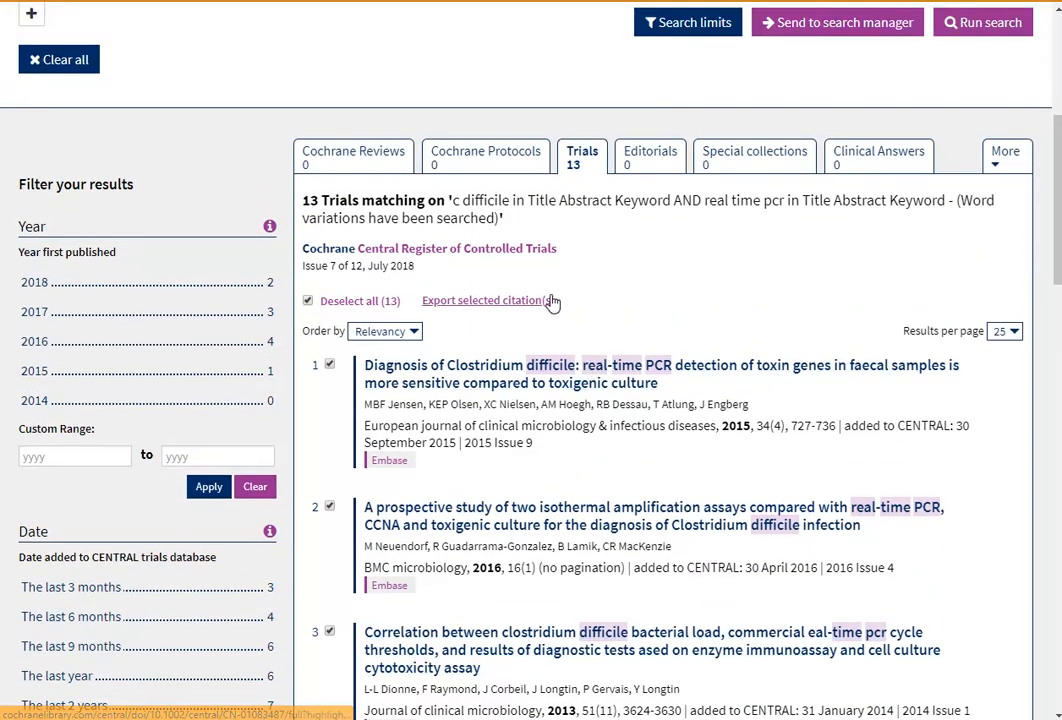
pyautogui.click(479, 303)
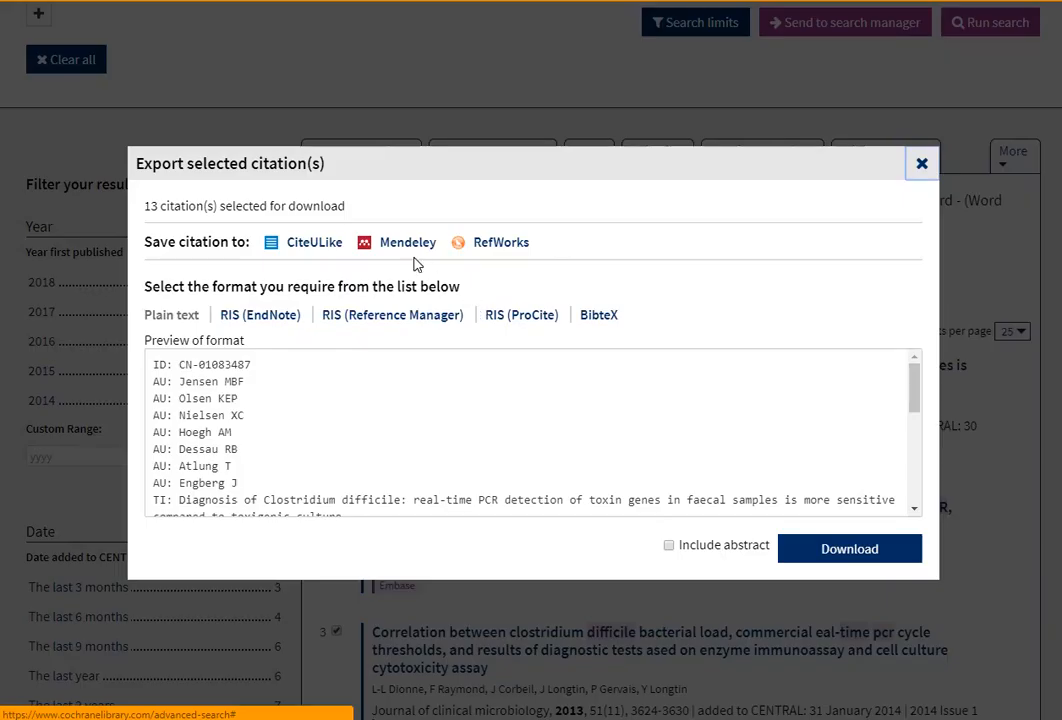
pyautogui.click(498, 246)
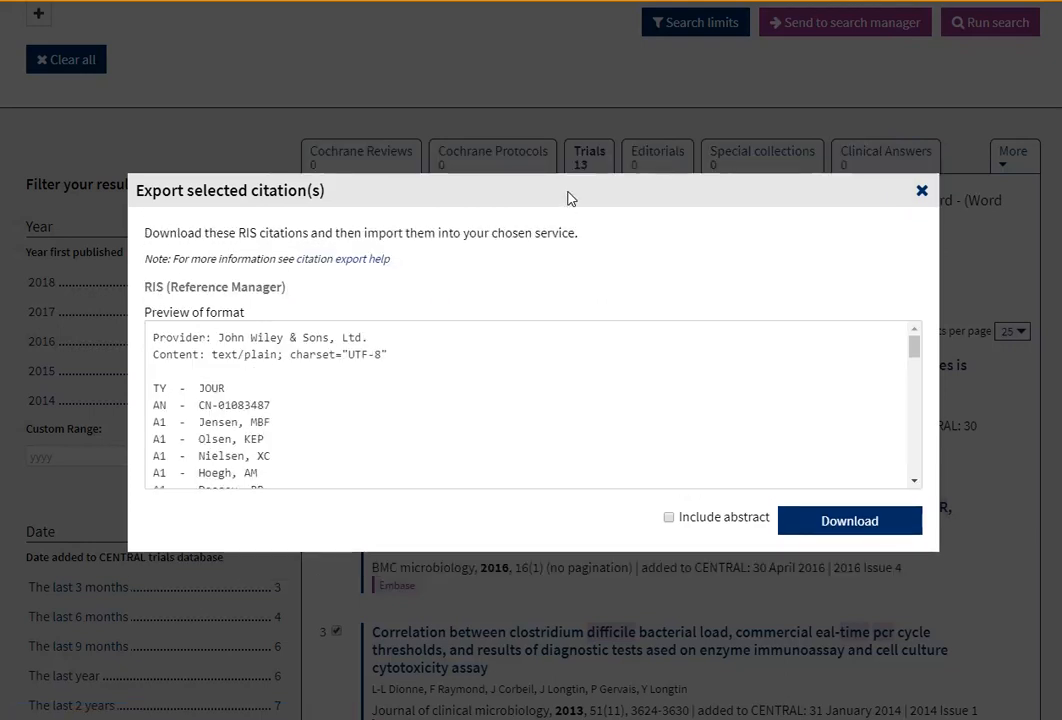
pyautogui.moveTo(567, 198); pyautogui.dragTo(579, 142)
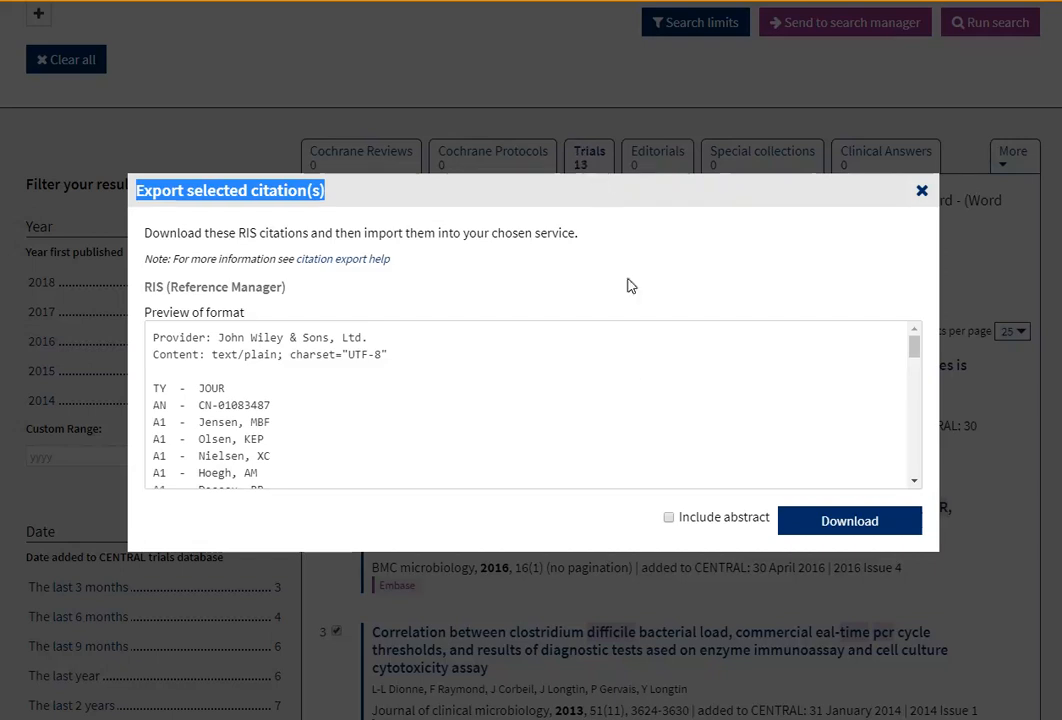
pyautogui.click(630, 326)
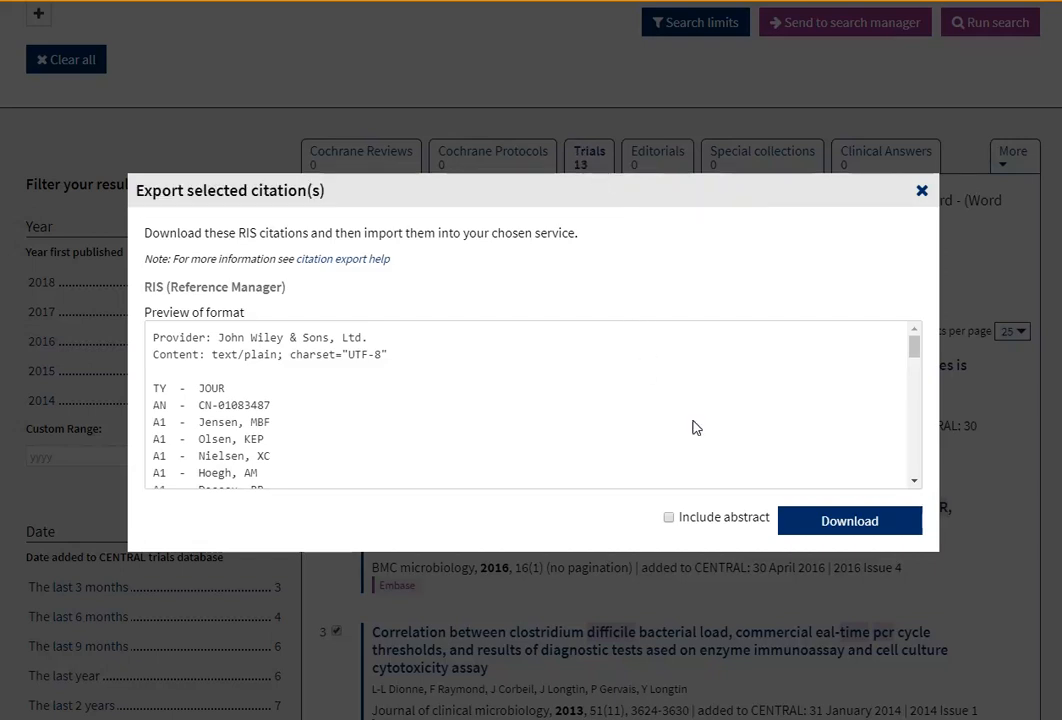
pyautogui.click(828, 526)
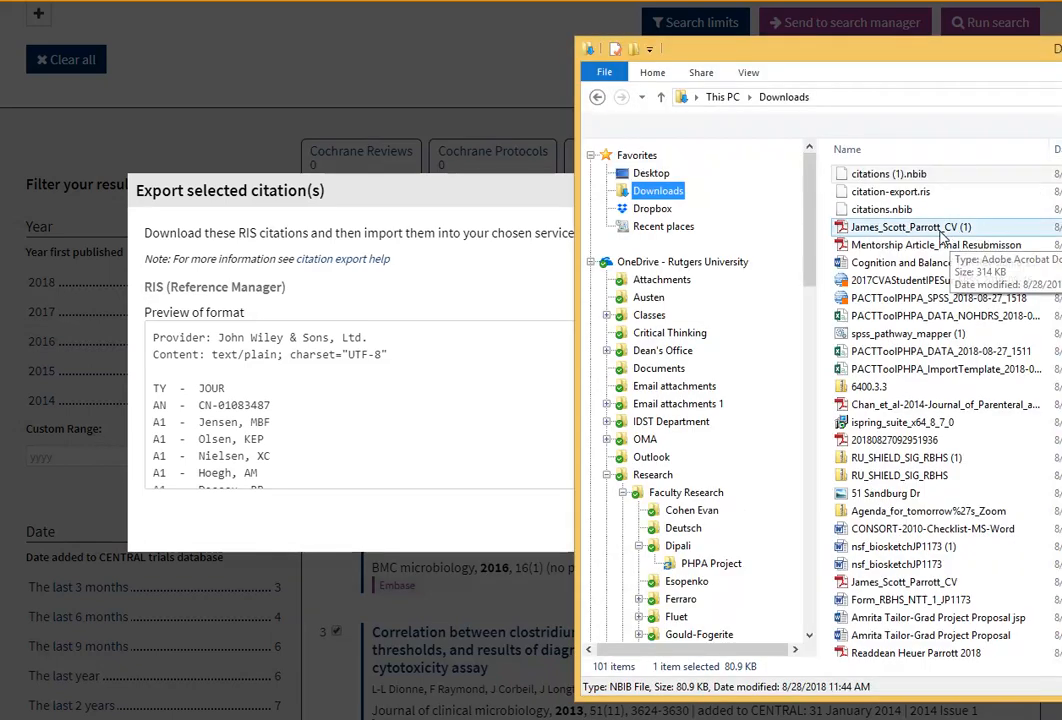
# - Refresh the Downloads folder in File Explorer, and import its citation-export (1).ris file into RefWorks as RIS Format
pyautogui.click(650, 207)
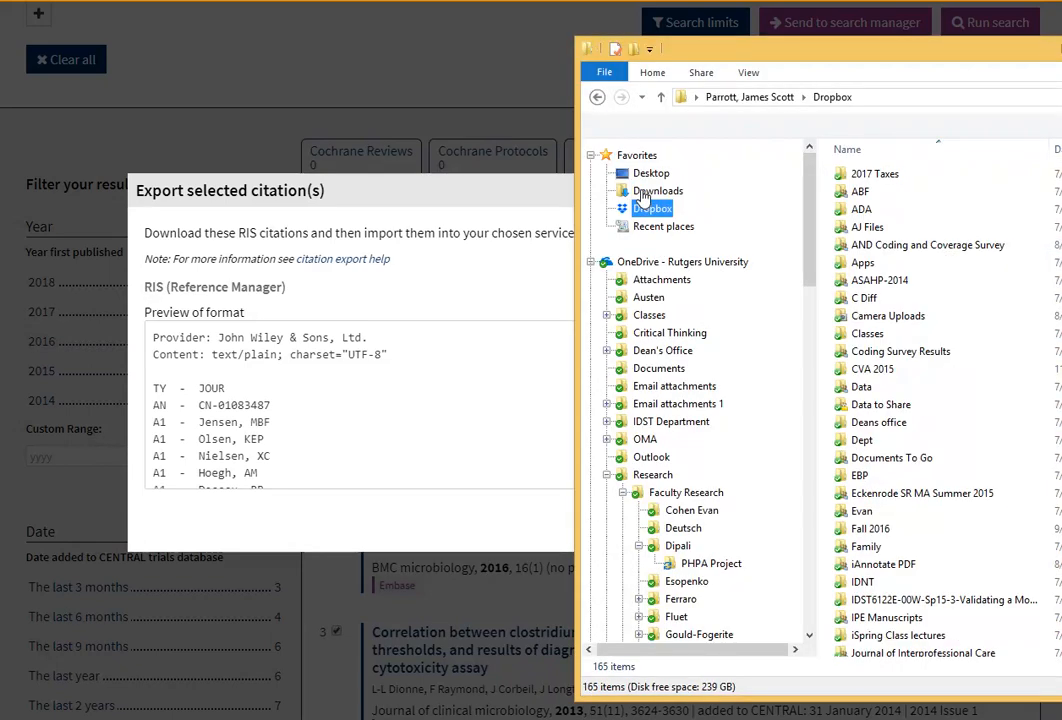
pyautogui.click(643, 195)
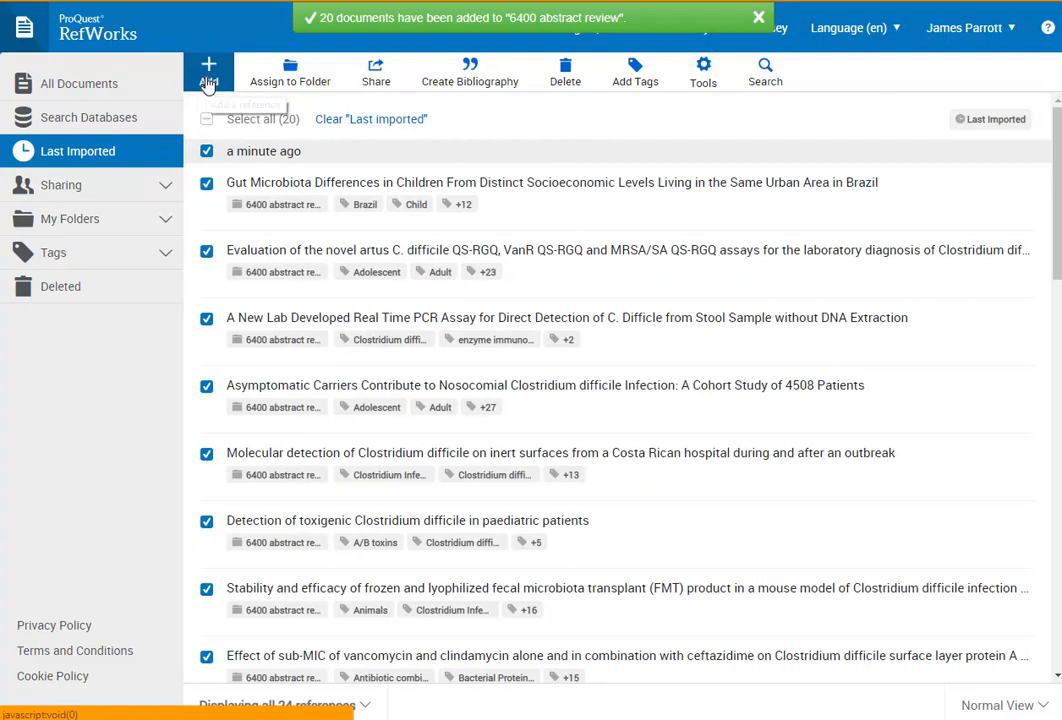
pyautogui.click(208, 84)
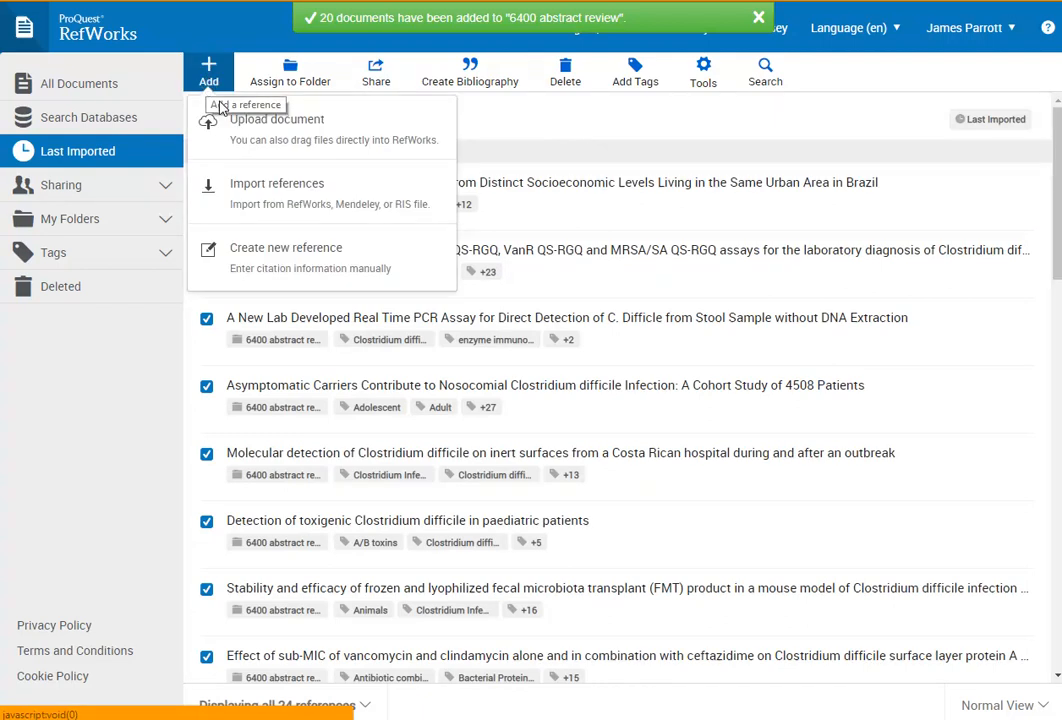
pyautogui.click(236, 199)
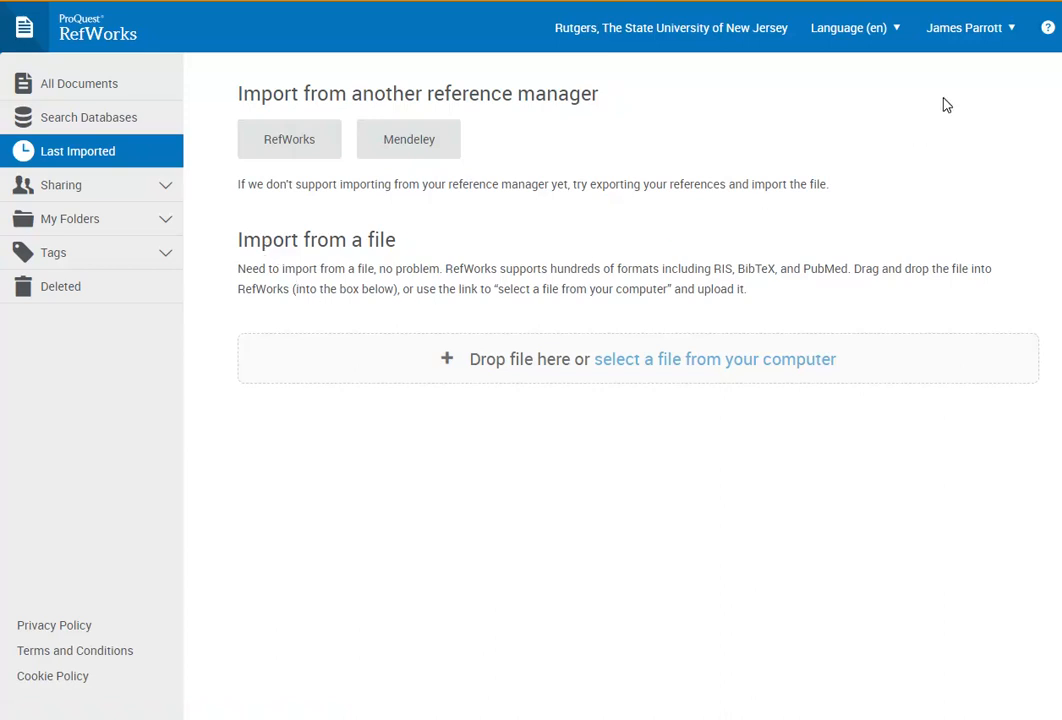
pyautogui.hotkey('alt', 'Tab')
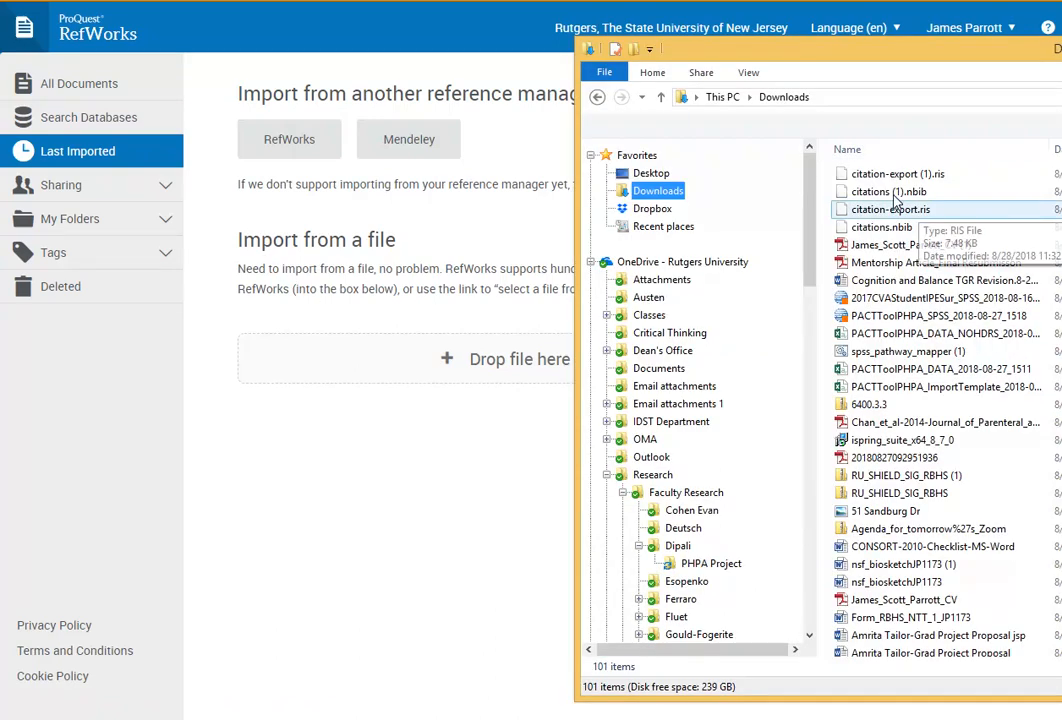
pyautogui.click(883, 177)
pyautogui.moveTo(883, 177); pyautogui.dragTo(465, 378)
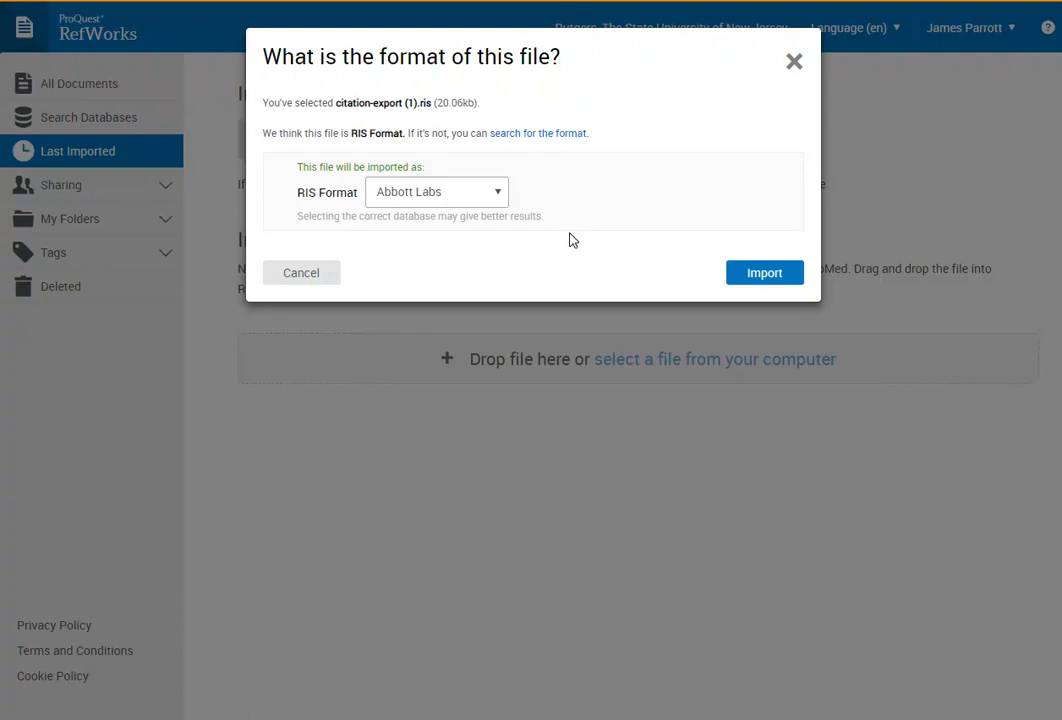
pyautogui.click(768, 283)
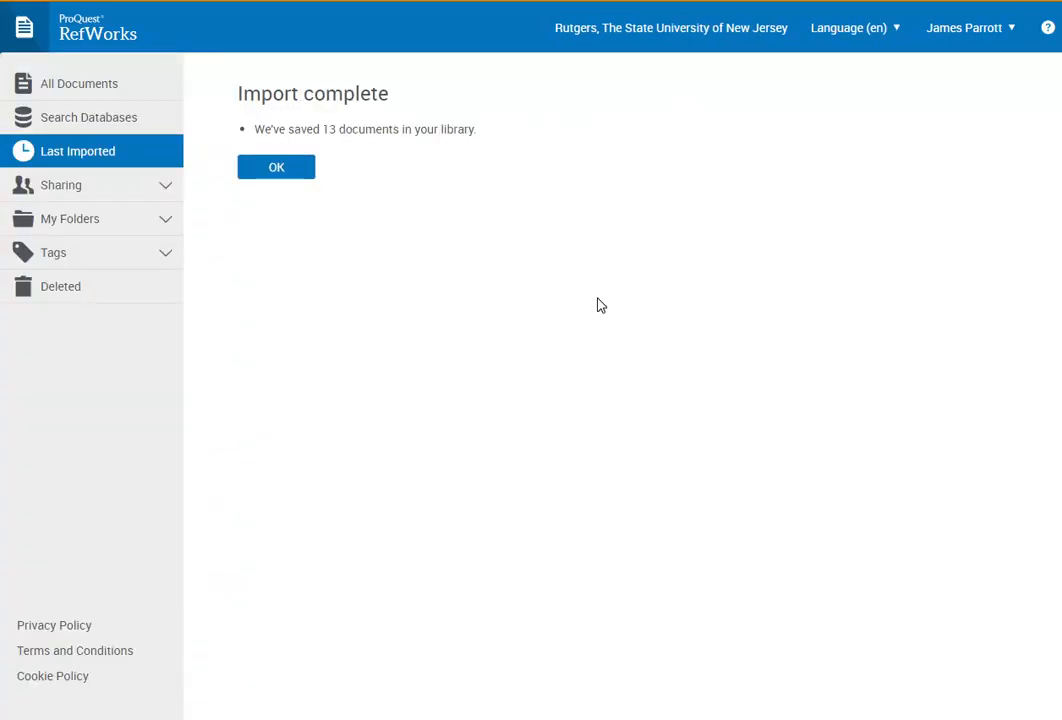
pyautogui.click(276, 170)
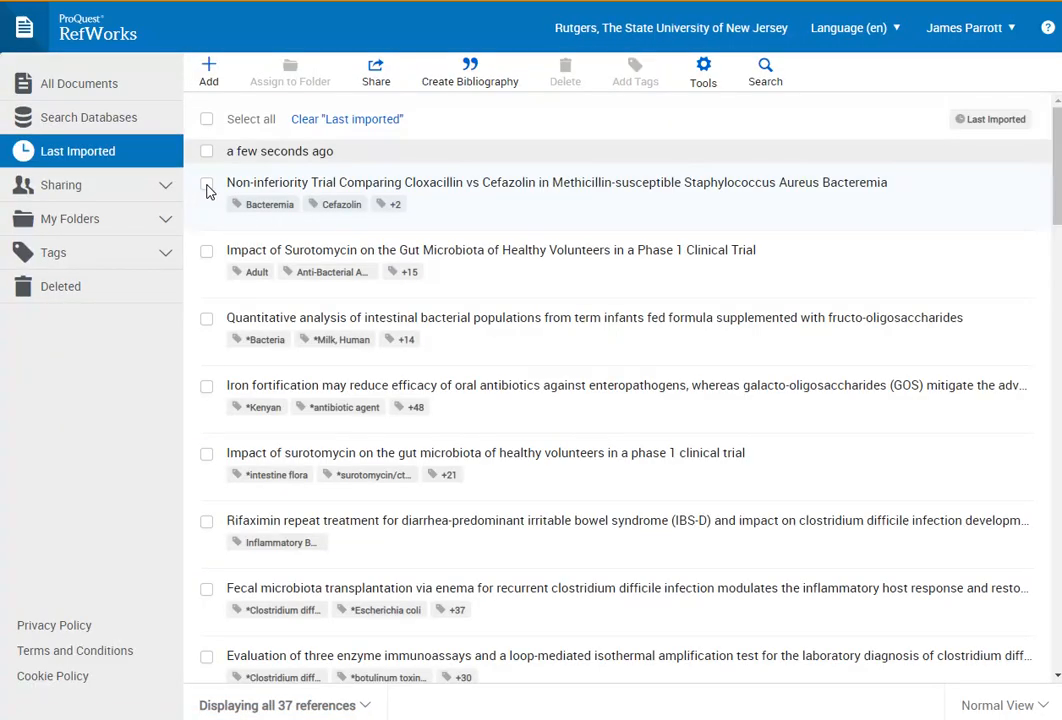
# - Select all 13 newly imported Cochrane references individually, from the cloxacillin vs cefazolin trial through the real-time PCR toxin gene detection article
pyautogui.click(206, 184)
pyautogui.click(206, 251)
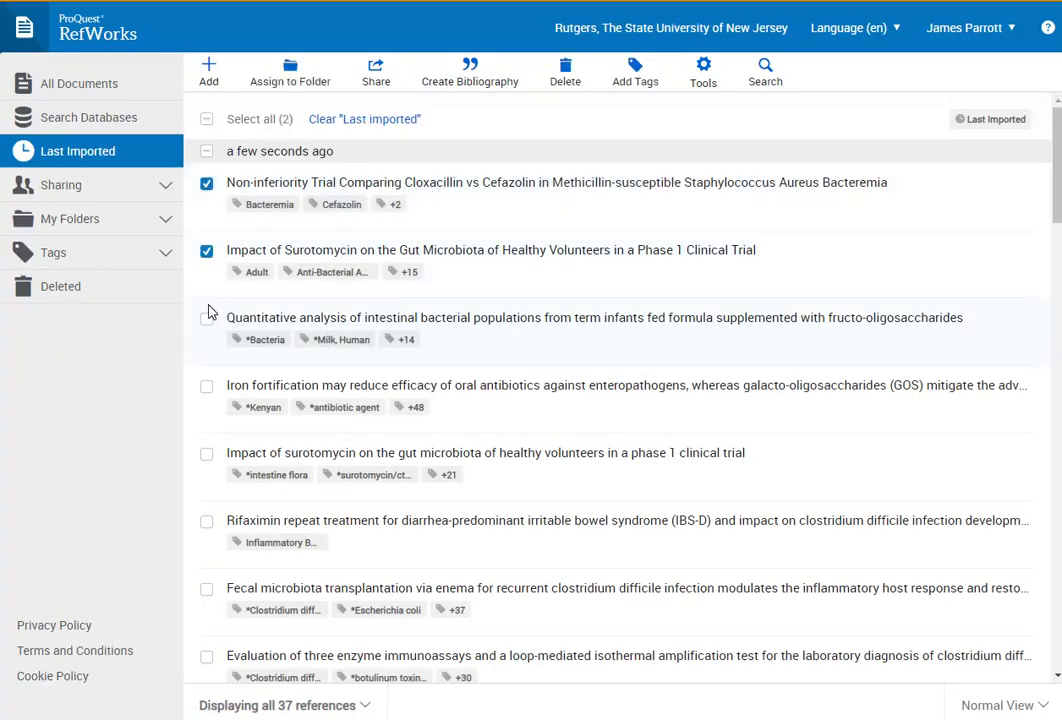
pyautogui.click(206, 320)
pyautogui.click(206, 386)
pyautogui.click(206, 454)
pyautogui.click(207, 525)
pyautogui.click(207, 590)
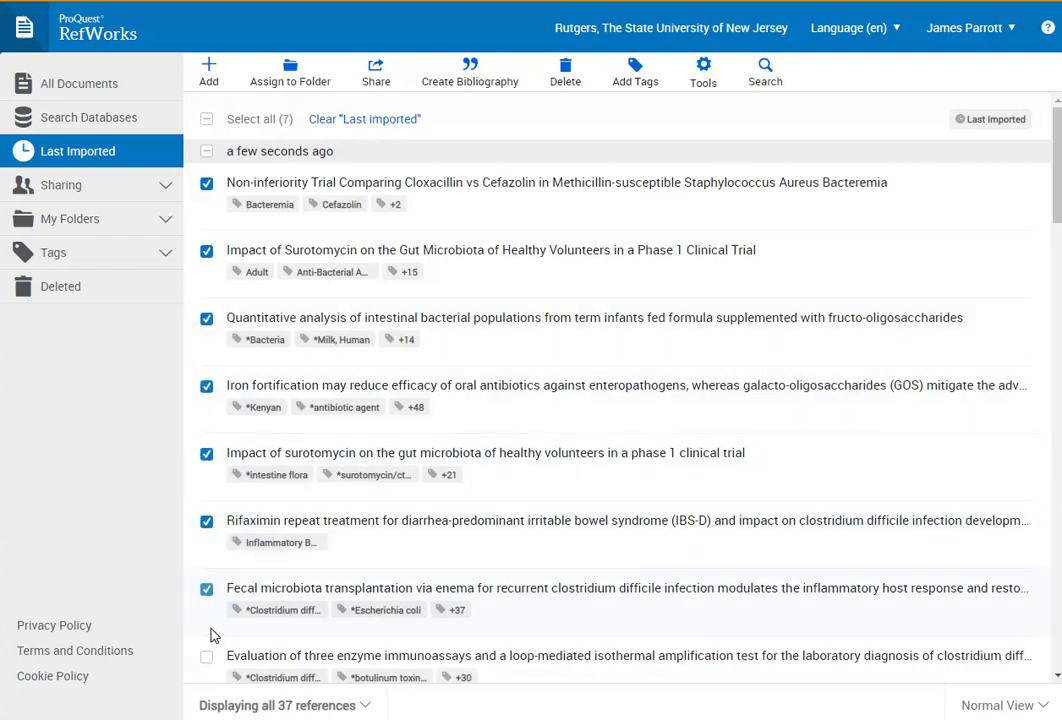
pyautogui.click(207, 657)
pyautogui.scroll(-5, 318, 497)
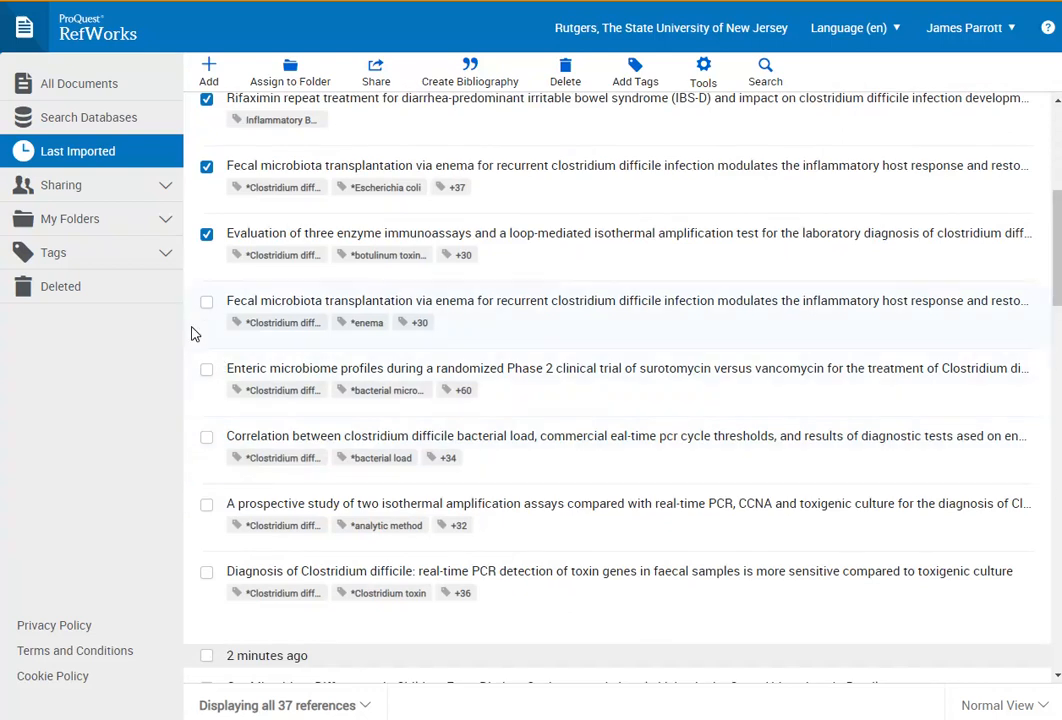
pyautogui.click(206, 302)
pyautogui.click(206, 369)
pyautogui.click(207, 438)
pyautogui.click(207, 506)
pyautogui.click(207, 576)
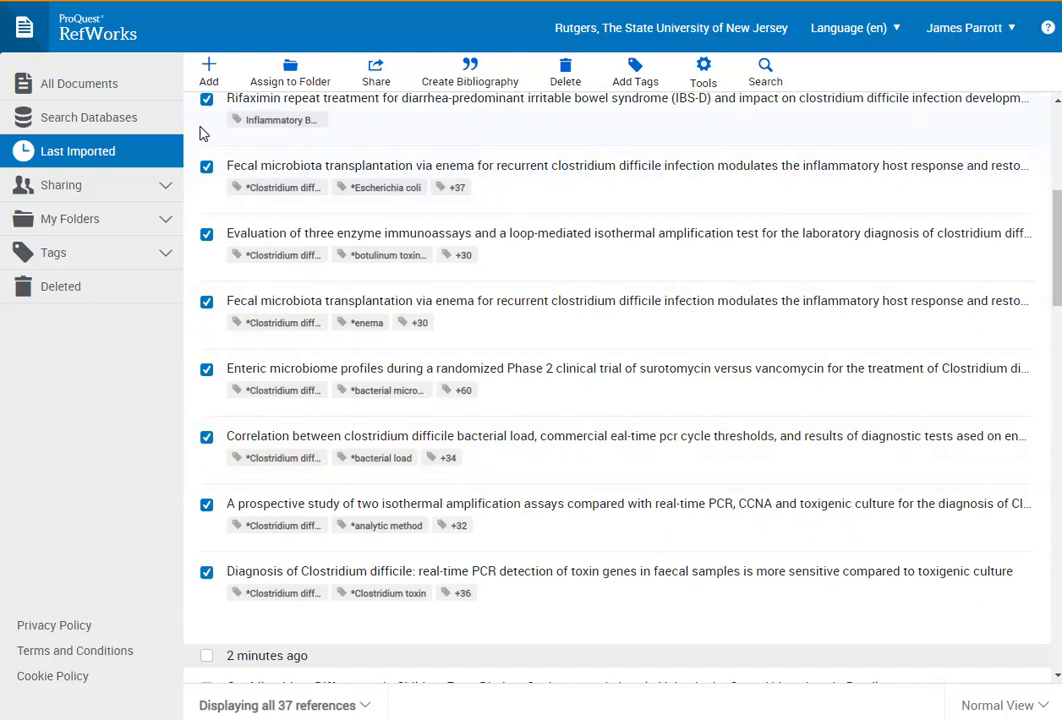
# - Assign the 13 selected Cochrane references to the 6400 abstract review folder
pyautogui.click(284, 82)
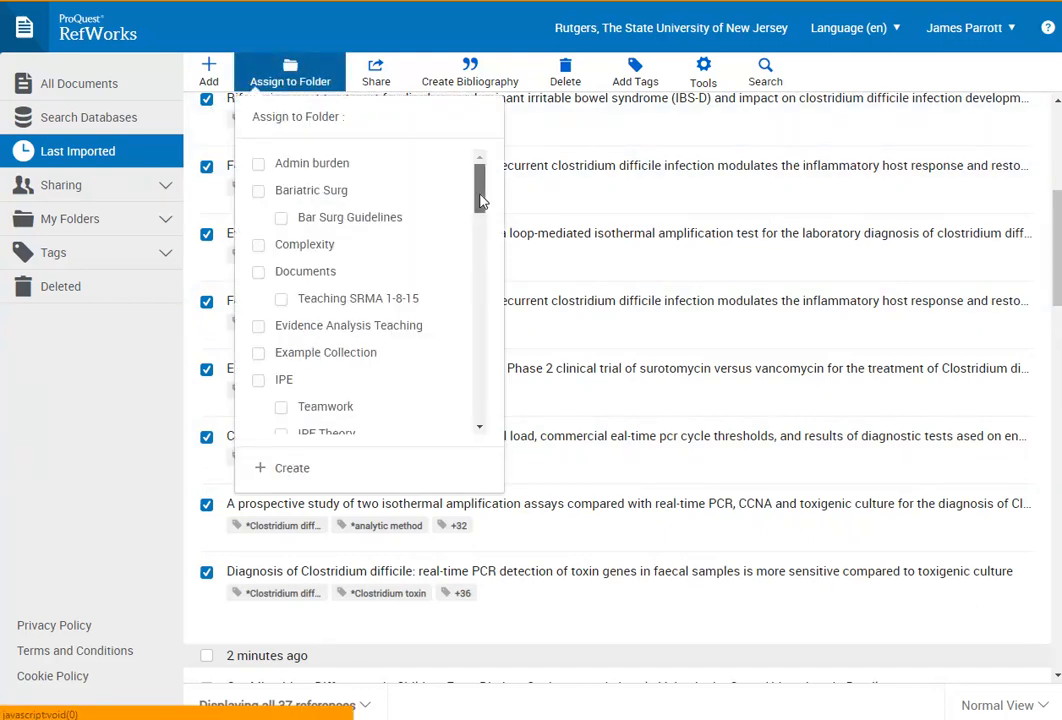
pyautogui.moveTo(482, 199); pyautogui.dragTo(493, 418)
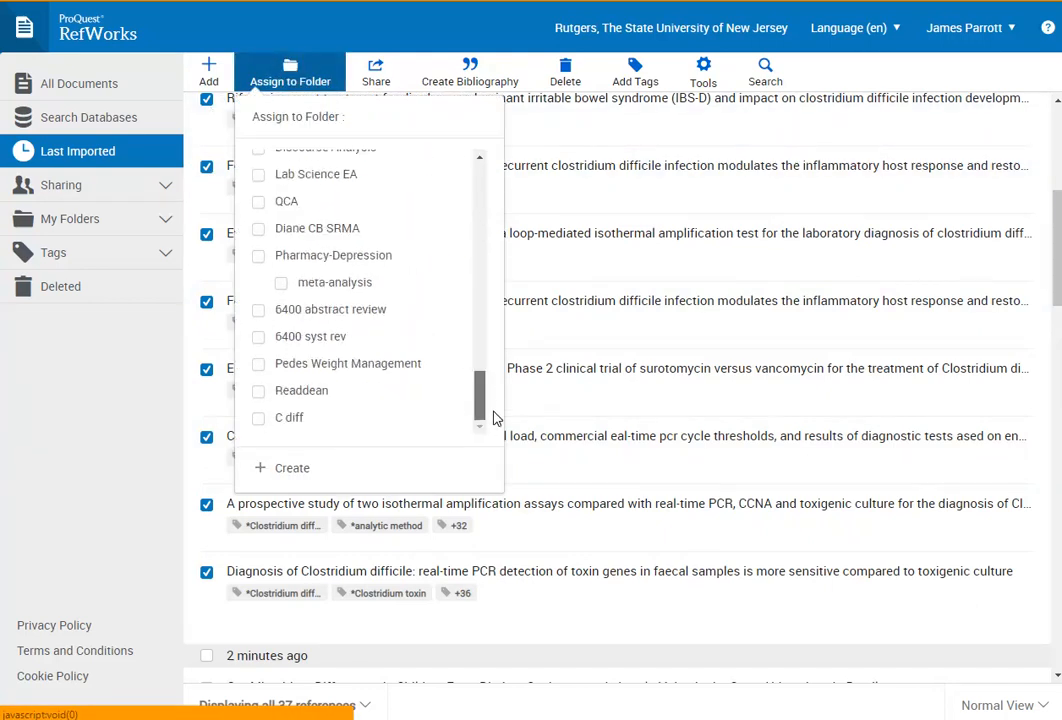
pyautogui.click(258, 310)
pyautogui.click(278, 470)
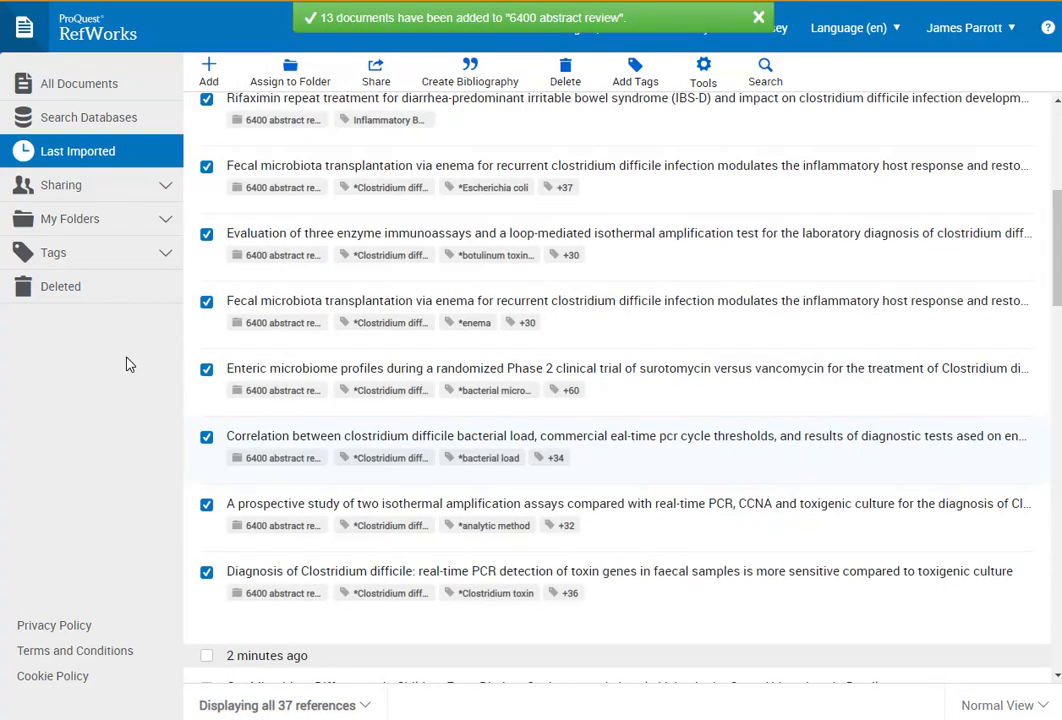
# - Open the 6400 abstract review folder and look through its full list of PubMed and Cochrane references
pyautogui.click(70, 218)
pyautogui.scroll(-5, 76, 462)
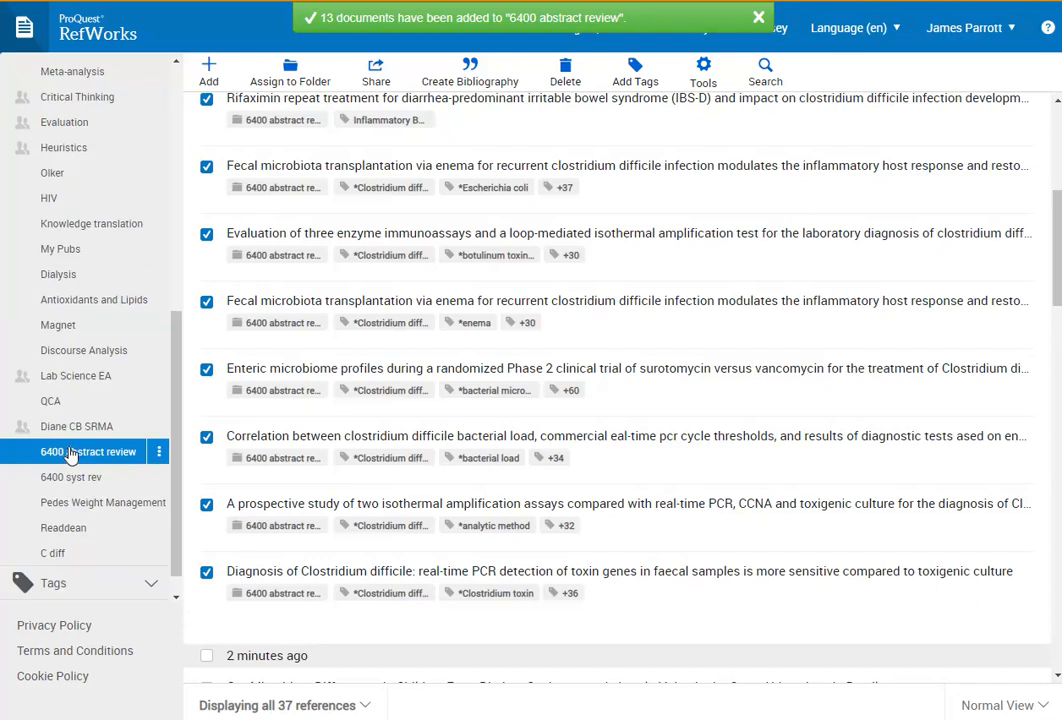
pyautogui.scroll(-1, 62, 350)
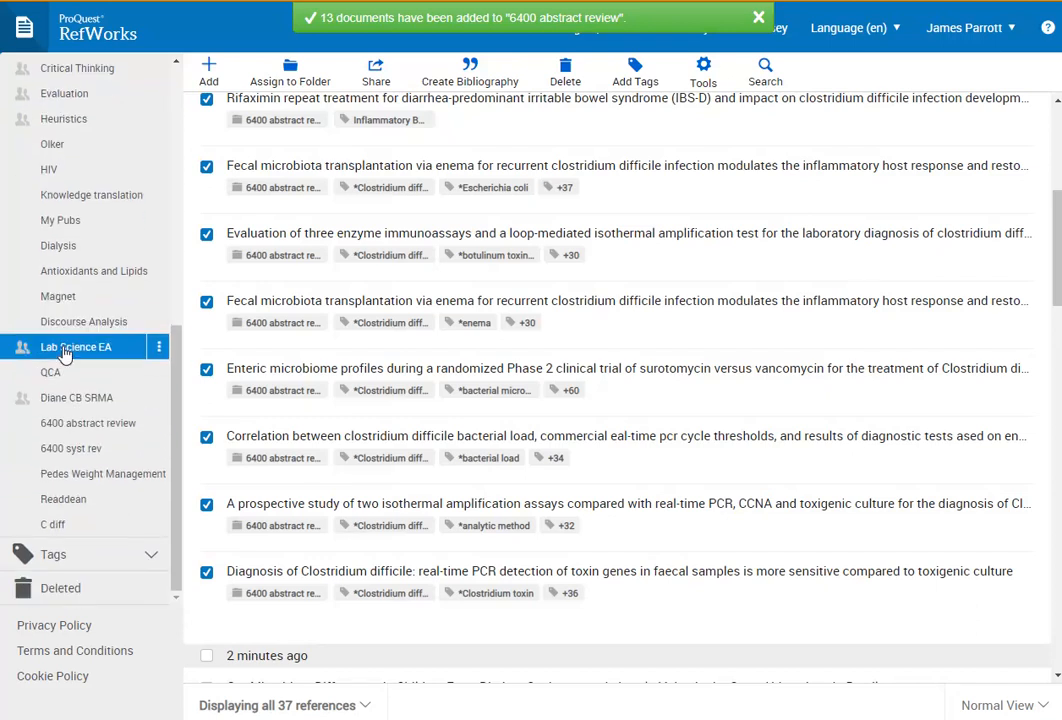
pyautogui.click(120, 430)
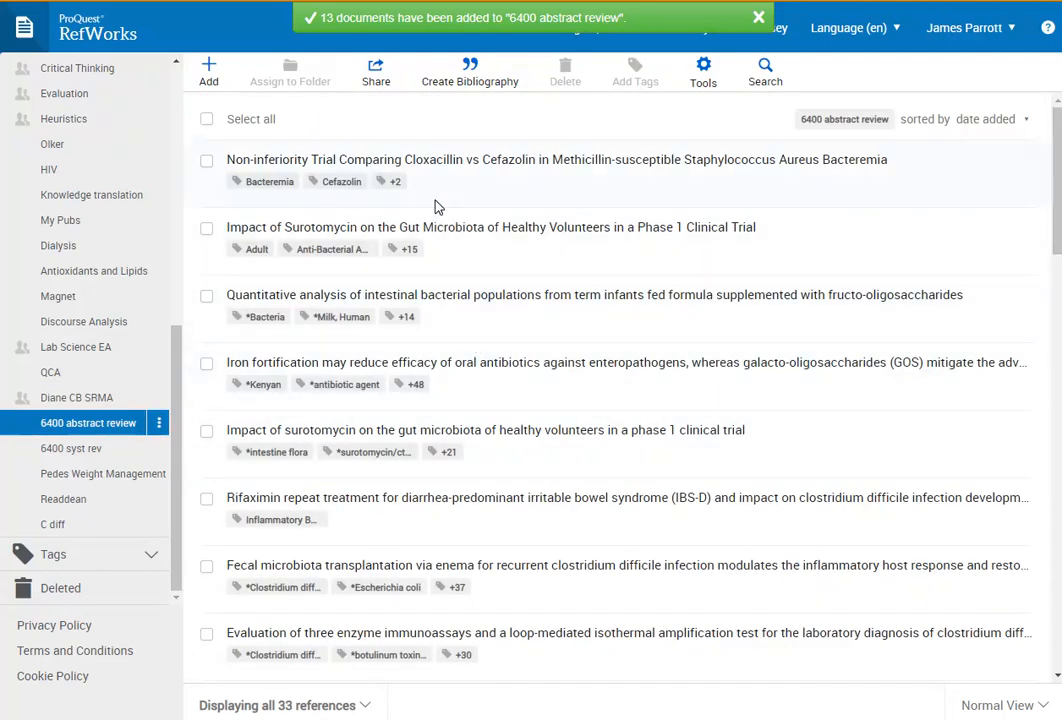
pyautogui.scroll(-9, 450, 505)
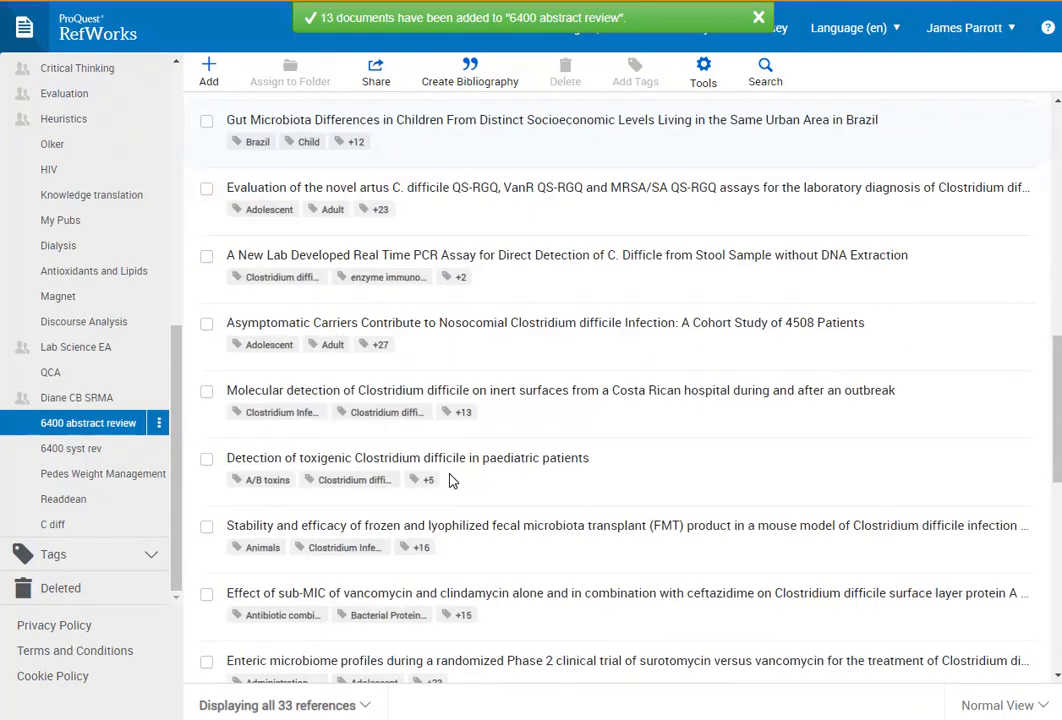
pyautogui.scroll(-8, 449, 481)
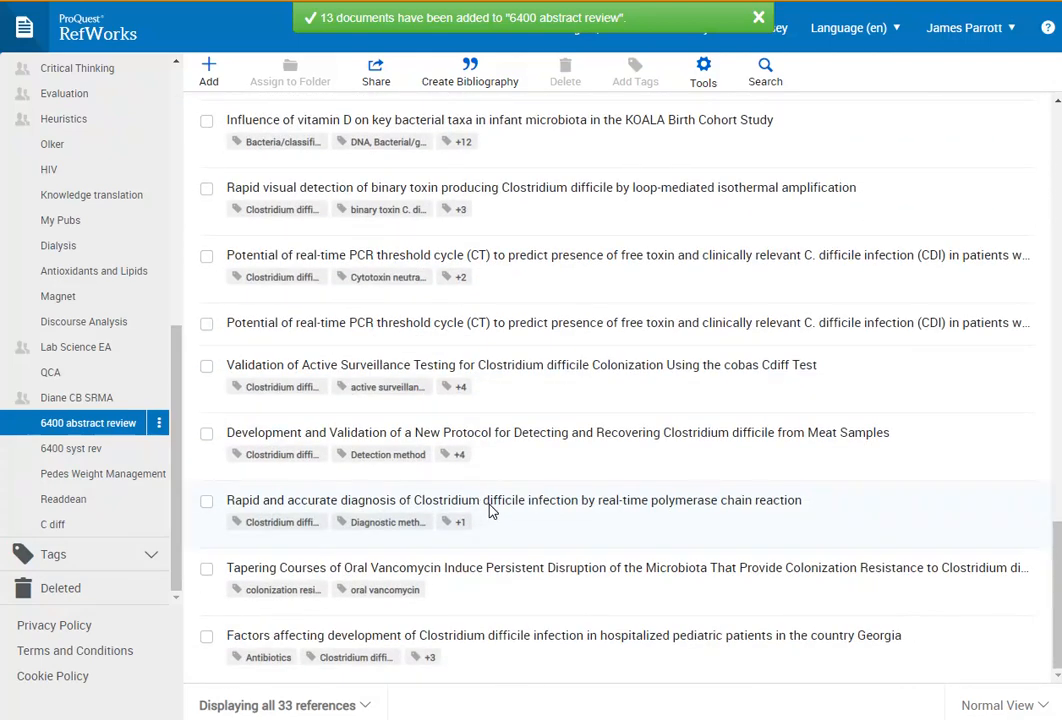
pyautogui.scroll(17, 480, 490)
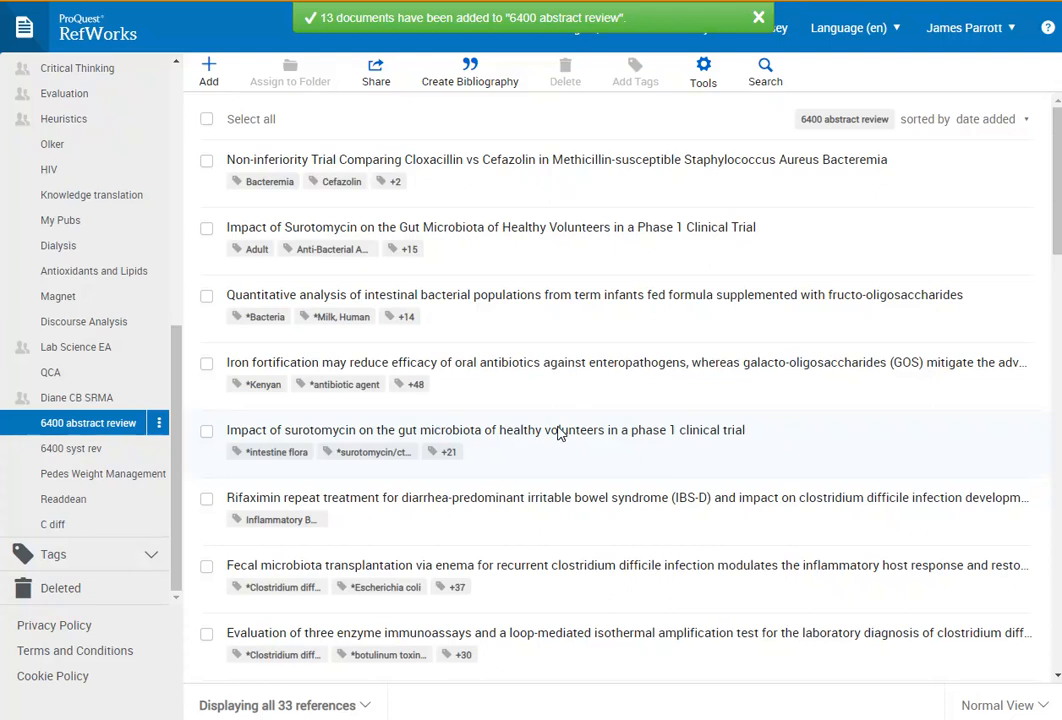
# - Search for duplicates among all references in the 6400 abstract review folder using the Close Match method
pyautogui.click(703, 78)
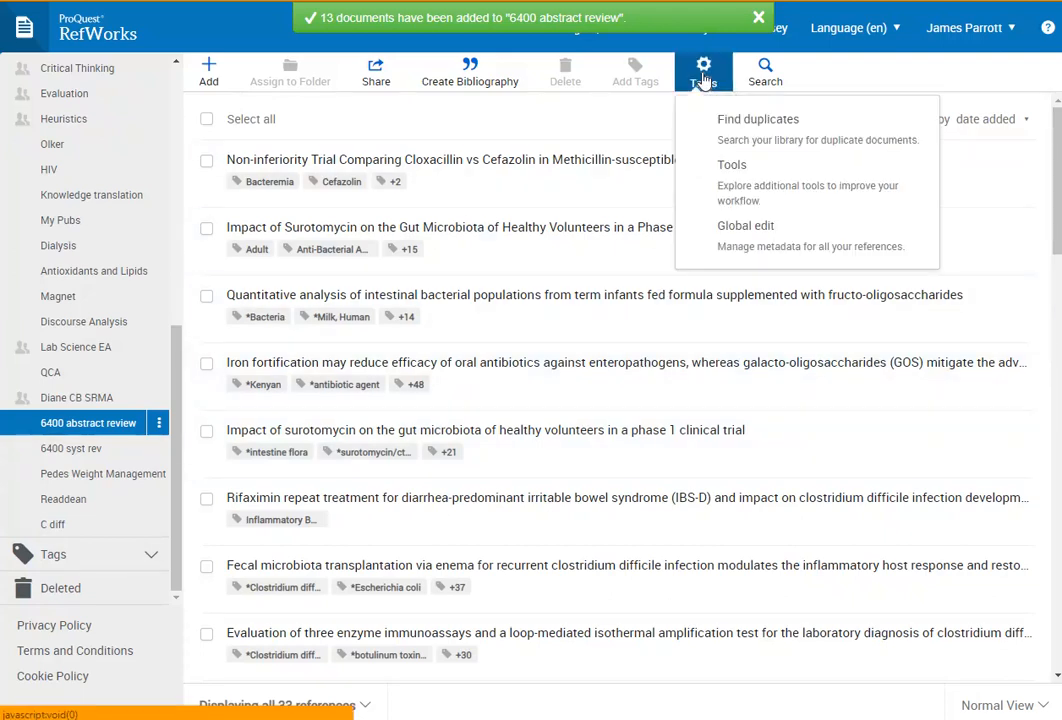
pyautogui.click(737, 135)
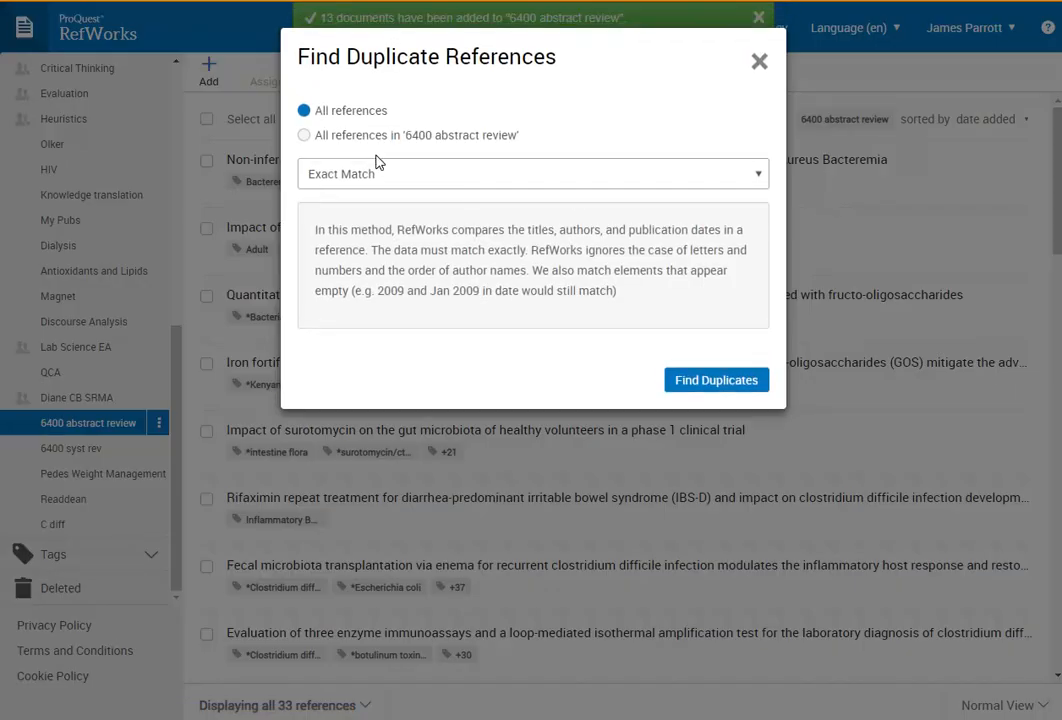
pyautogui.click(305, 137)
pyautogui.click(435, 181)
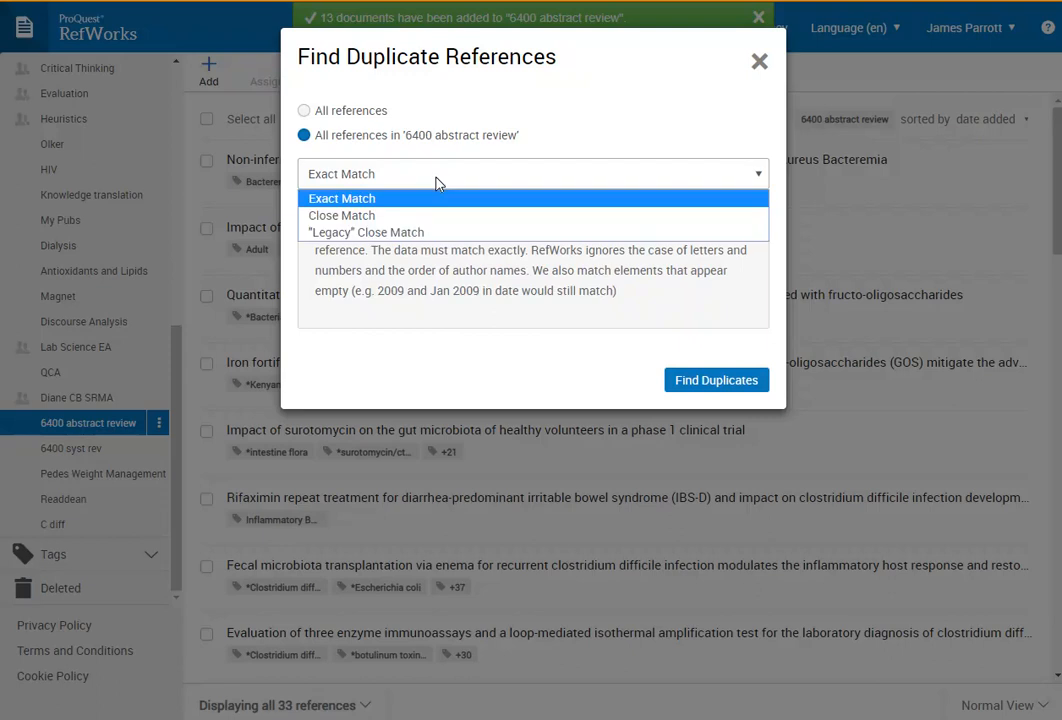
pyautogui.click(369, 217)
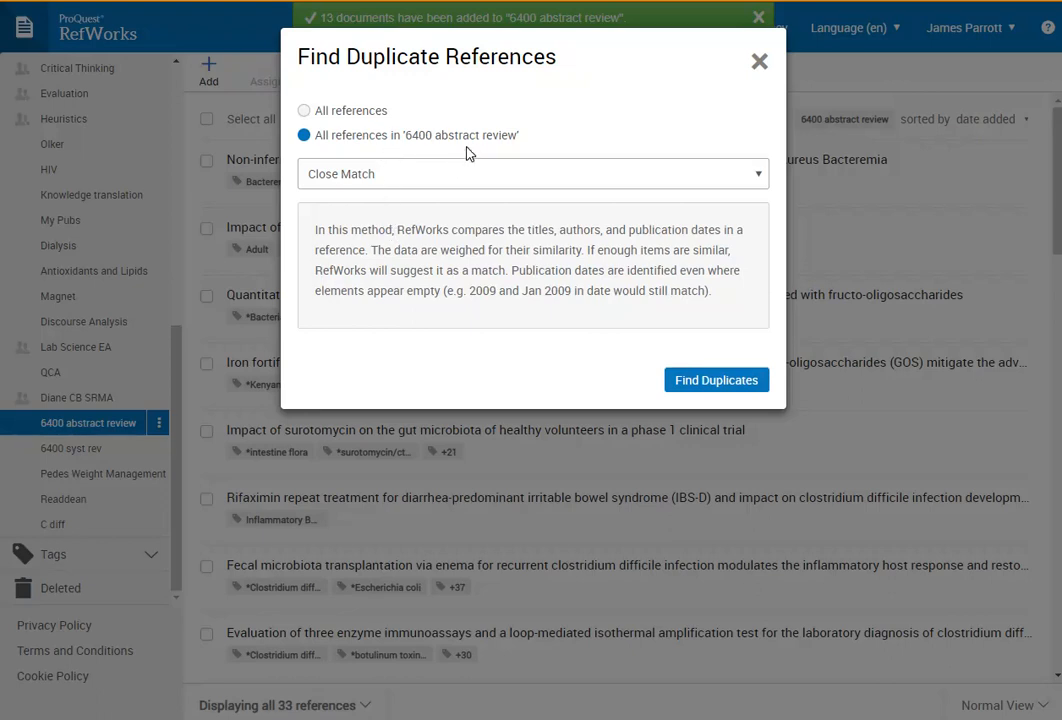
pyautogui.click(705, 380)
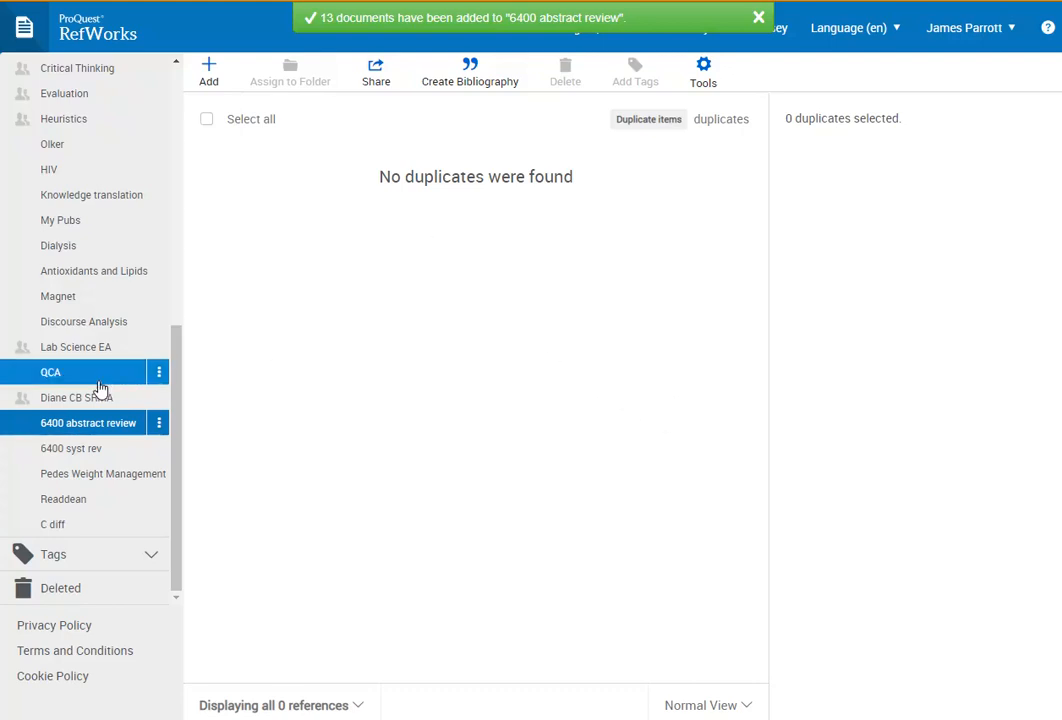
# - Return to the 6400 abstract review folder and select the cloxacillin vs cefazolin, both surotomycin gut microbiota, iron fortification and first fecal microbiota transplantation references
pyautogui.click(86, 425)
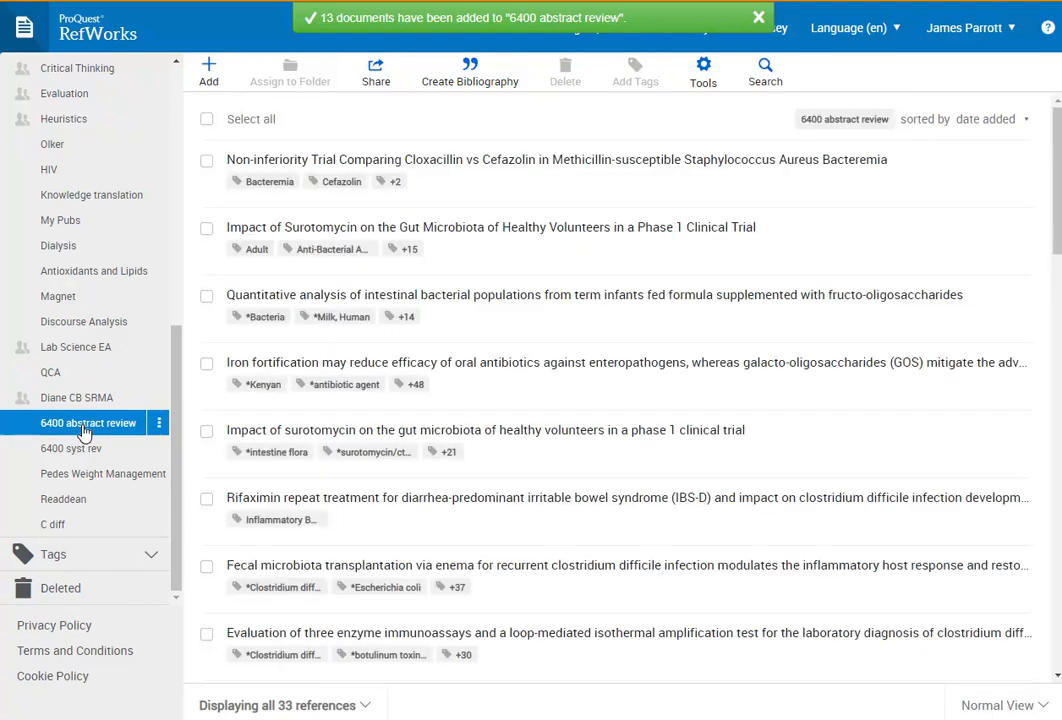
pyautogui.click(206, 161)
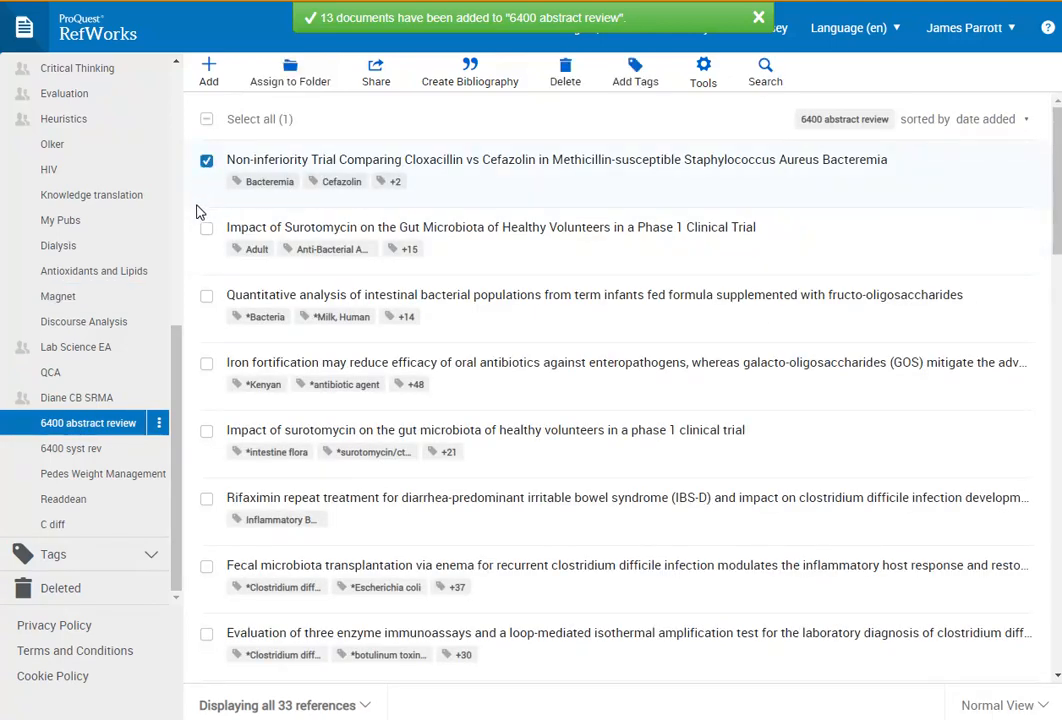
pyautogui.click(206, 228)
pyautogui.click(206, 363)
pyautogui.click(206, 431)
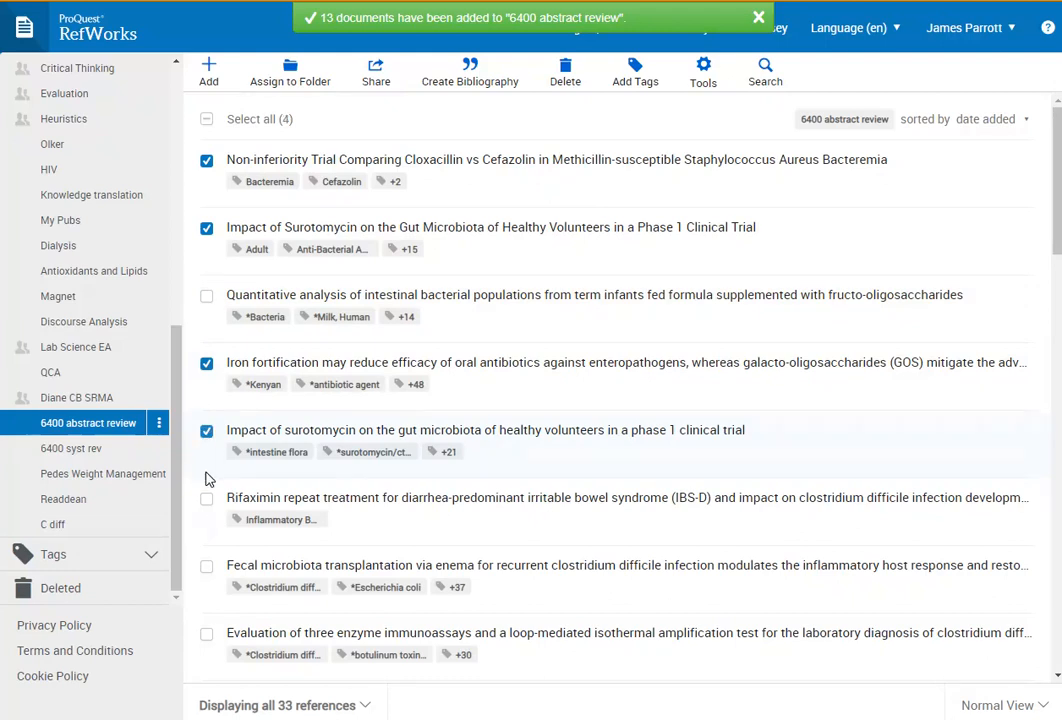
pyautogui.click(206, 566)
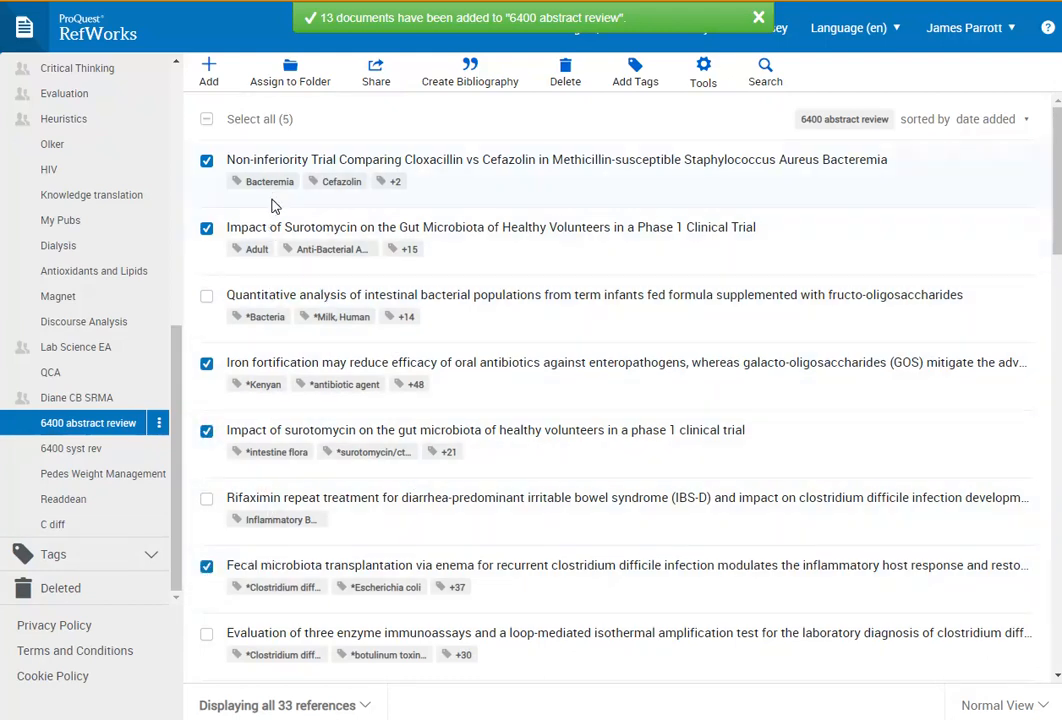
# - Assign the five selected references to the 6400 syst rev folder as well, and open that folder
pyautogui.click(289, 80)
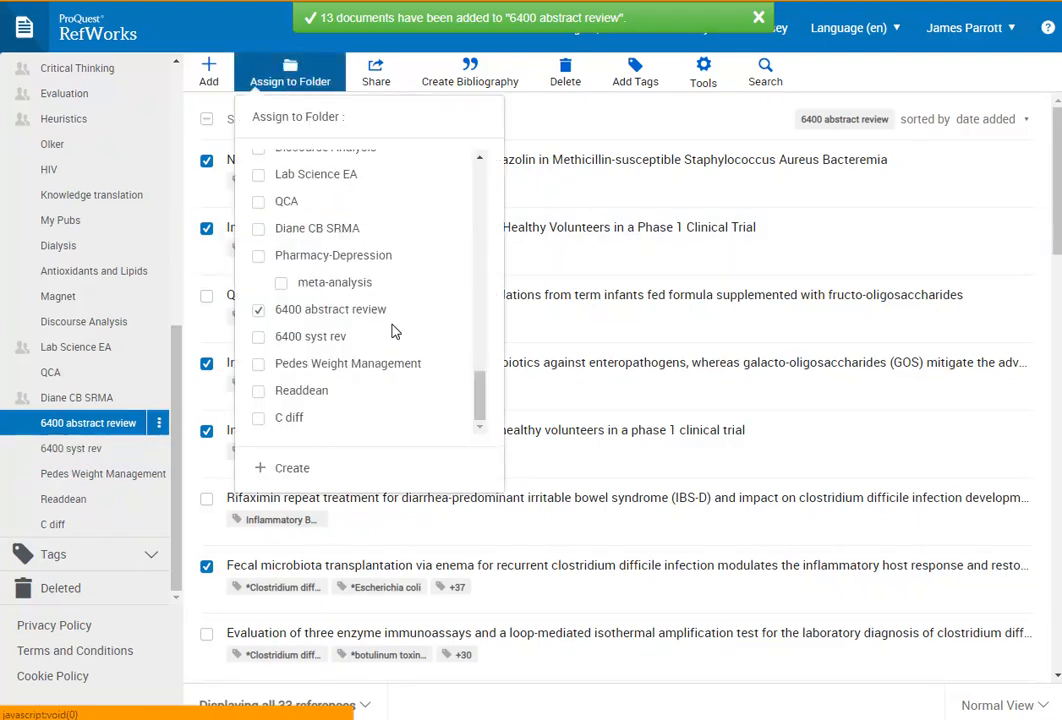
pyautogui.click(259, 337)
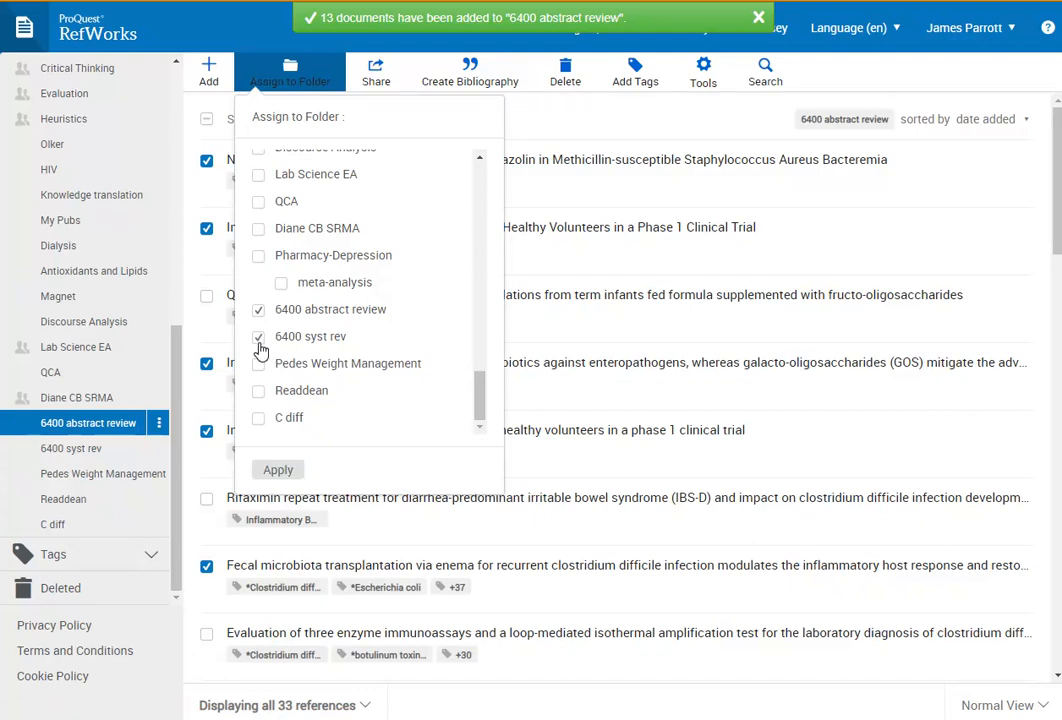
pyautogui.click(273, 474)
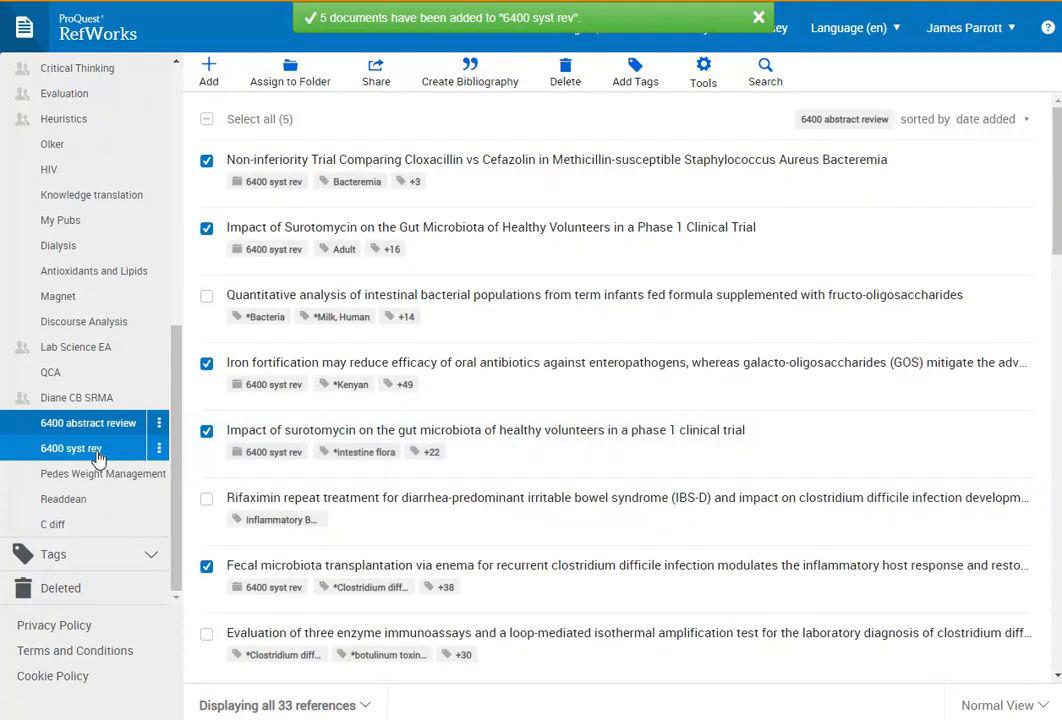
pyautogui.click(55, 452)
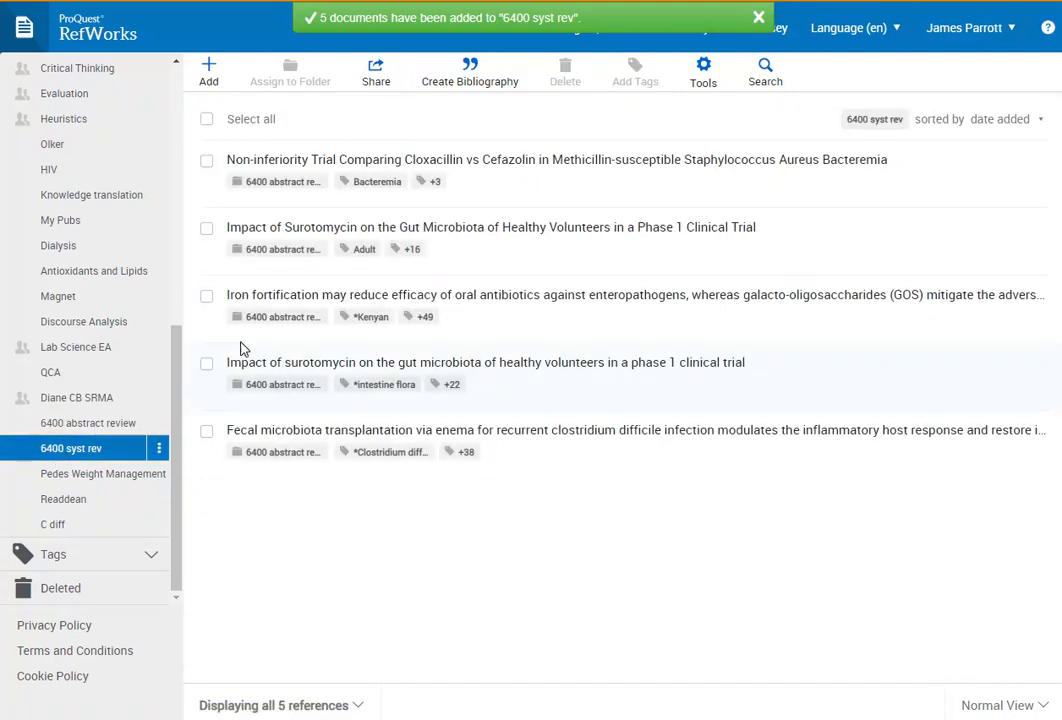
# - Open the cloxacillin vs cefazolin trial reference for editing, examine its citation fields, and close the editor
pyautogui.click(477, 170)
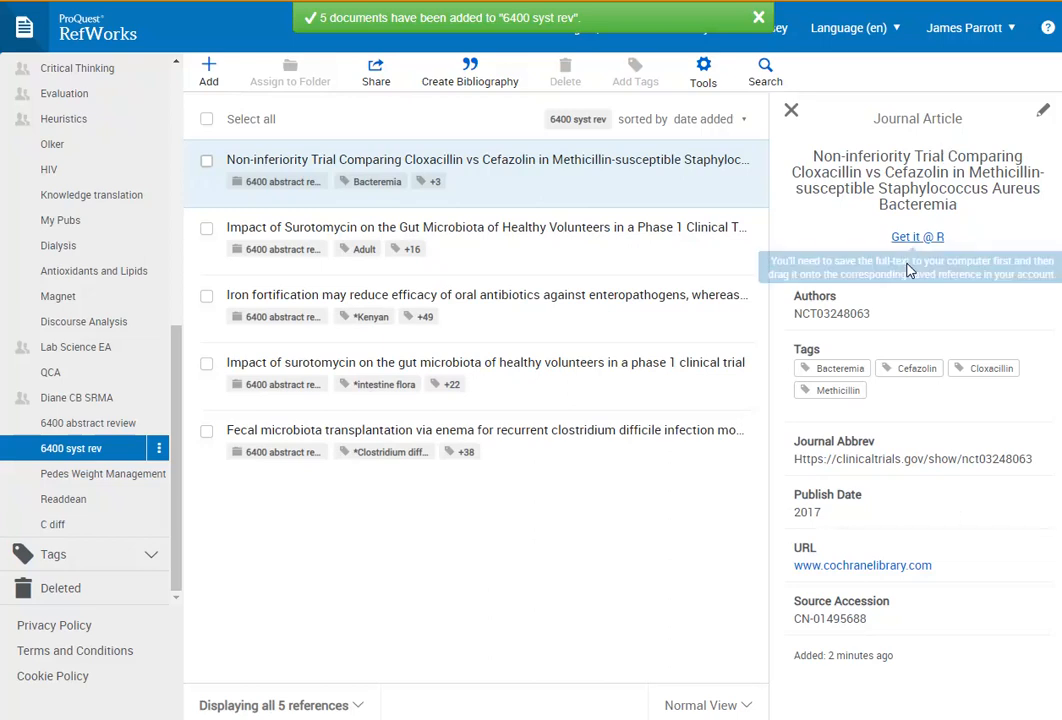
pyautogui.click(1044, 113)
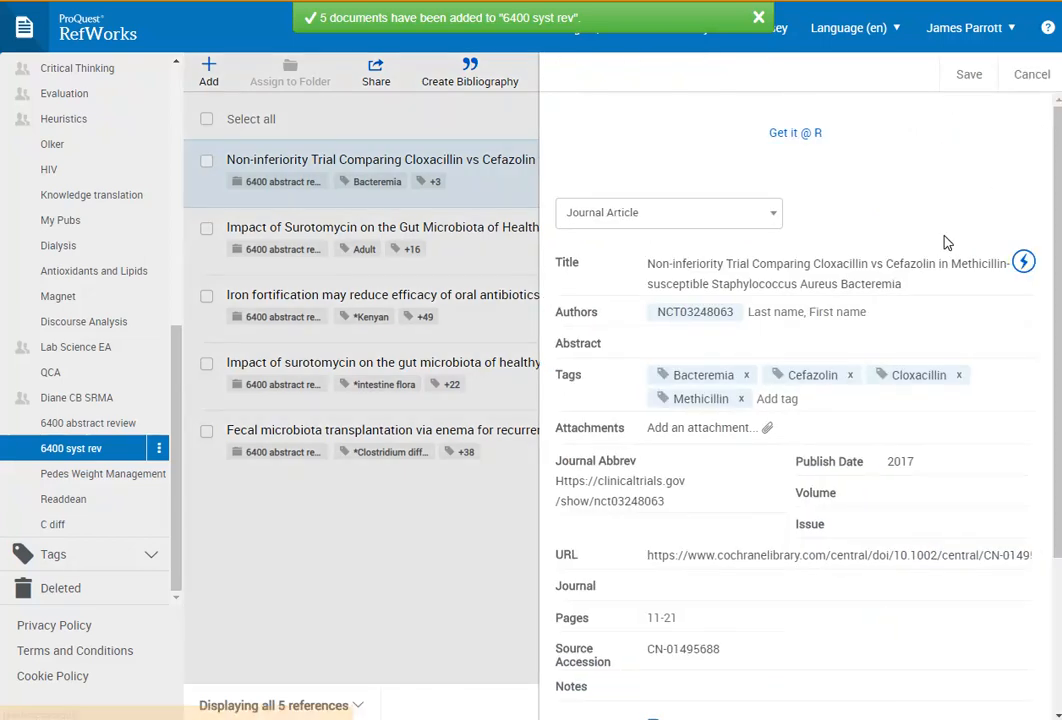
pyautogui.scroll(-2, 694, 420)
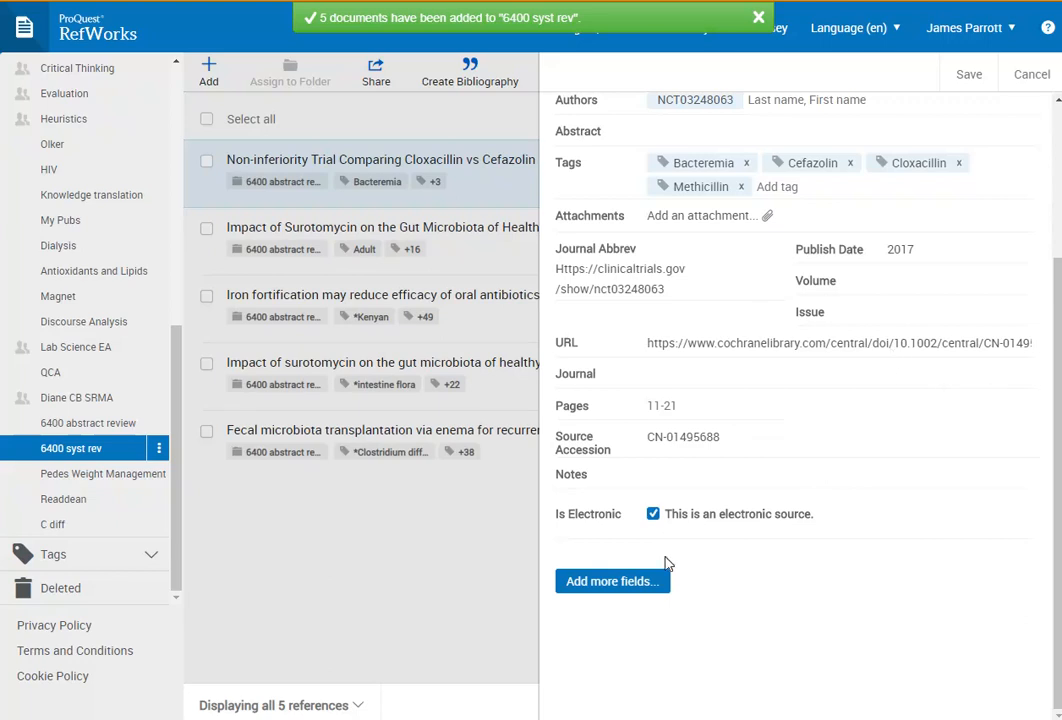
pyautogui.scroll(3, 729, 477)
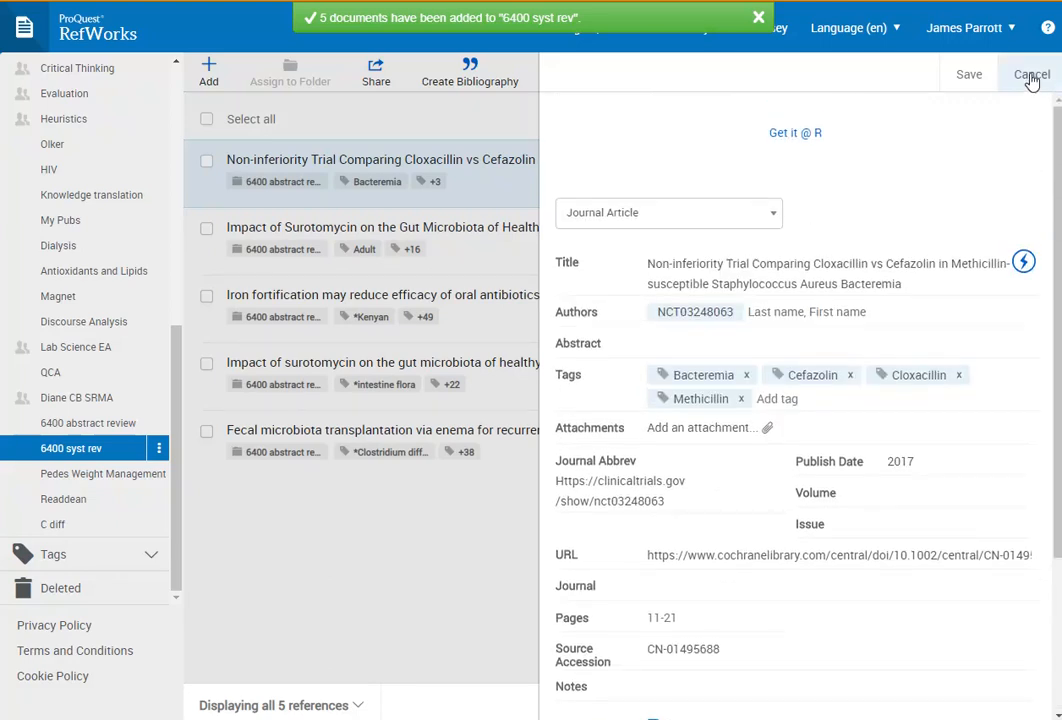
pyautogui.click(969, 74)
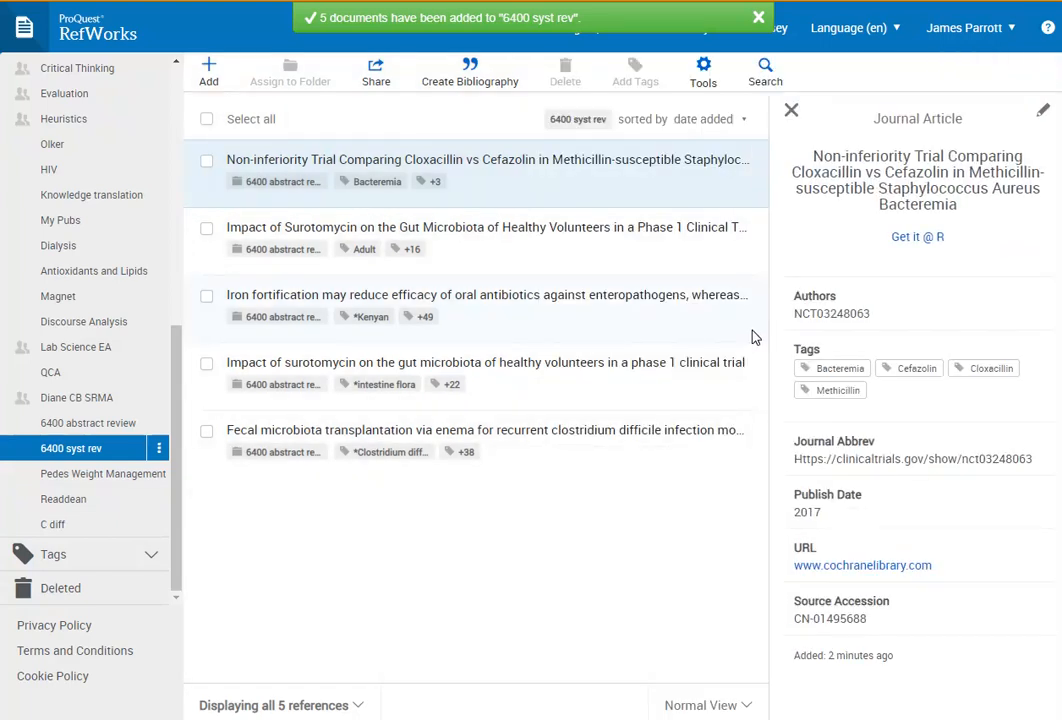